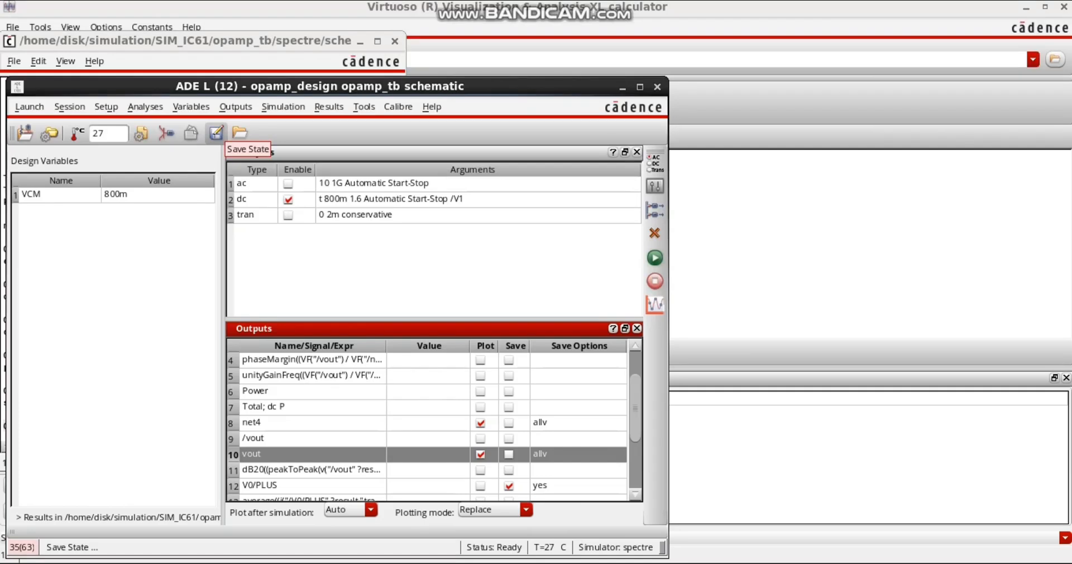
Step: Save the current ADE L simulation state under the name Analysis in the ~/.artist_states directory
click(215, 132)
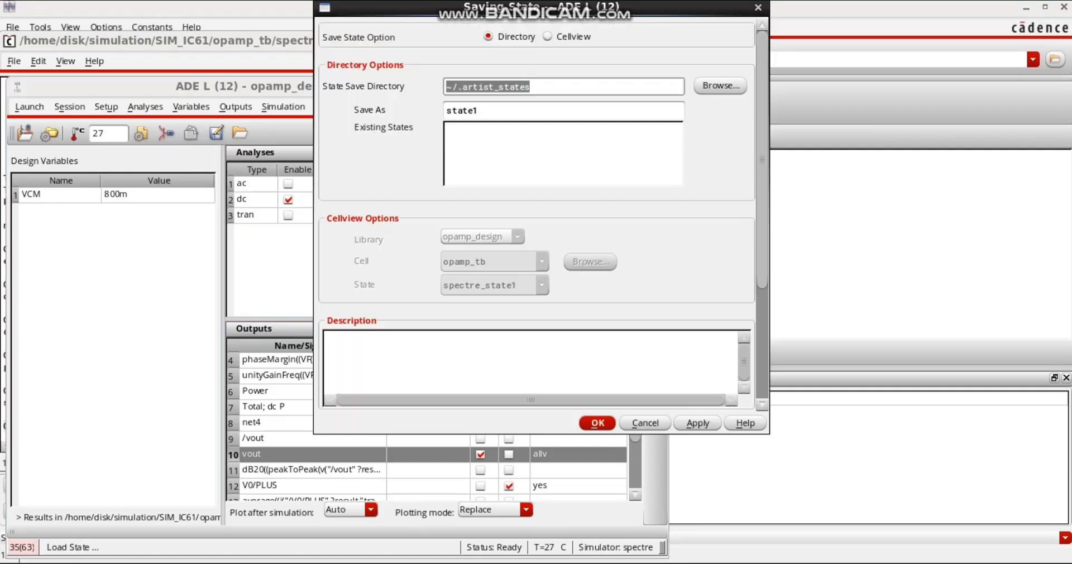
key(Tab)
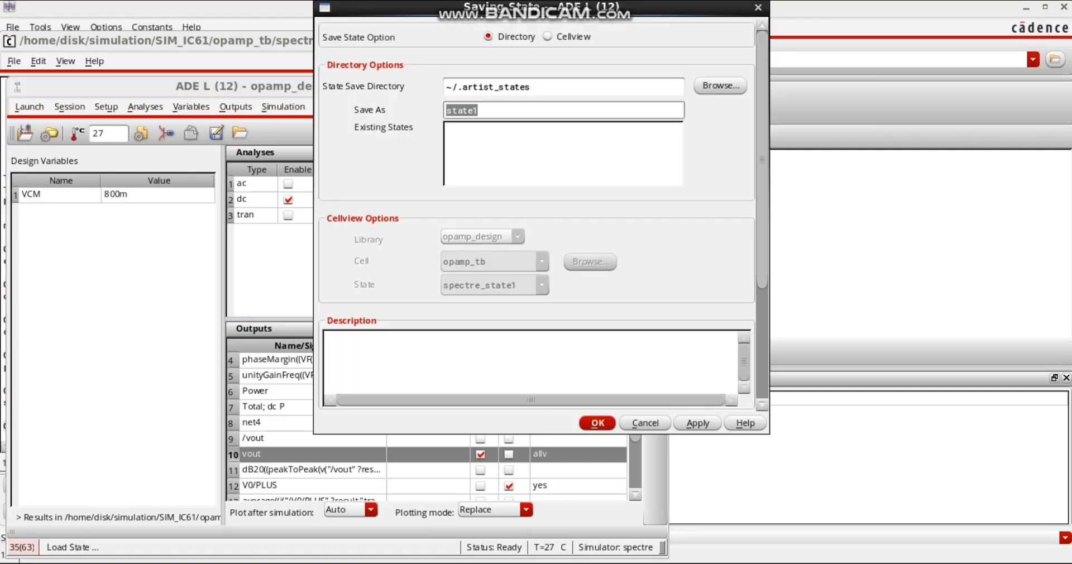
text(Analysis)
key(Return)
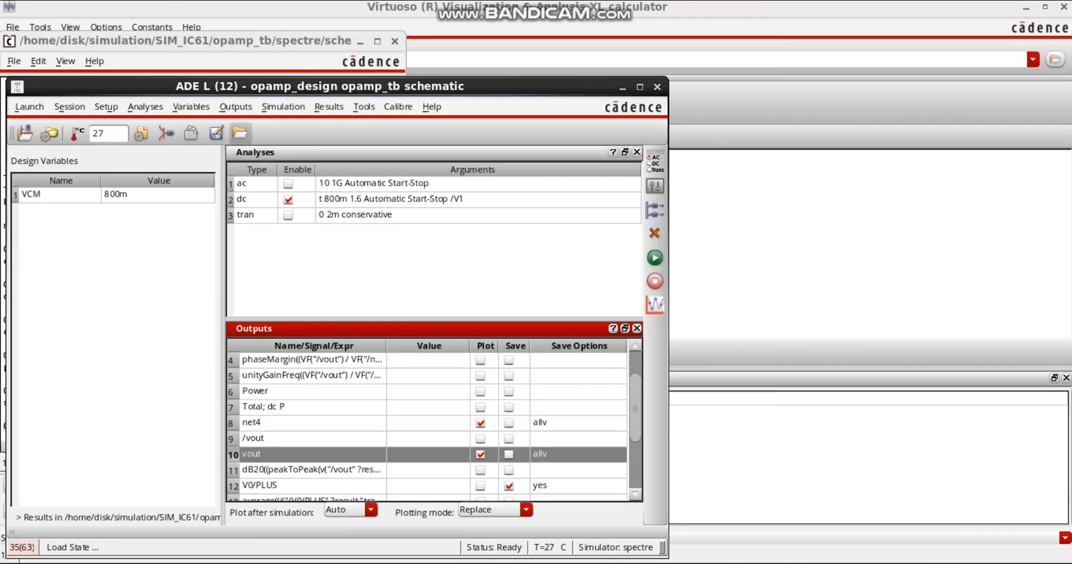
Step: Check the list of saved states without loading one, and close the ADE L simulation window
click(240, 133)
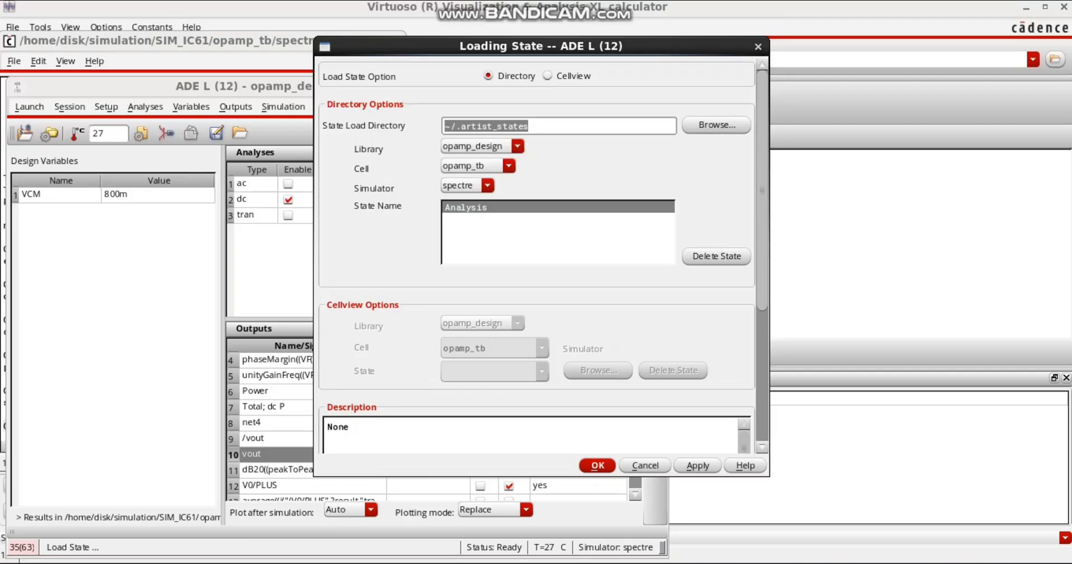
click(645, 465)
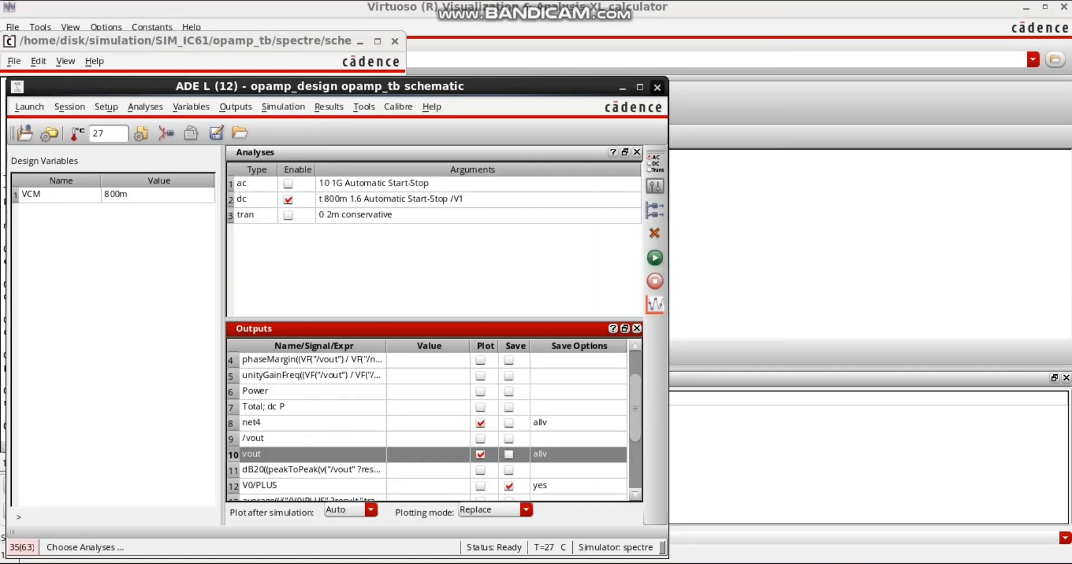
click(657, 88)
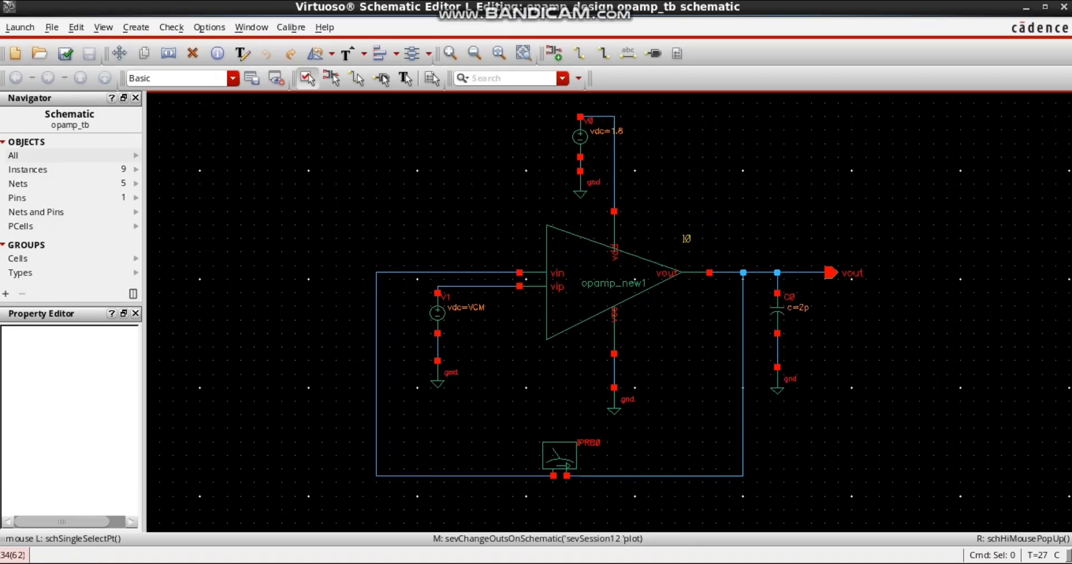
Step: Save a copy of the opamp_tb schematic as cell opamp_CMRR in the opamp_design library
click(52, 27)
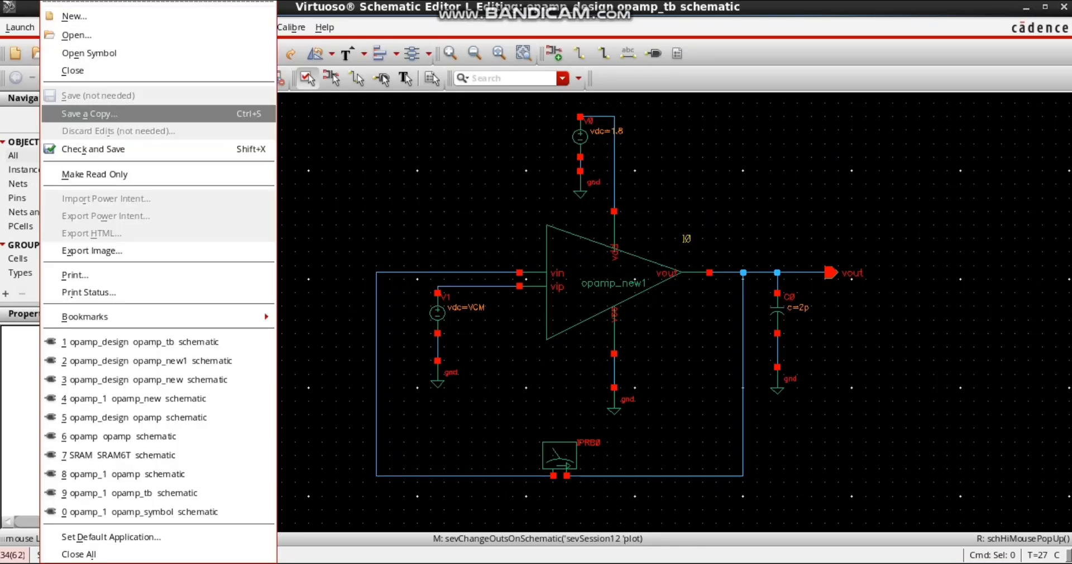
click(89, 114)
key(BackSpace)
key(BackSpace)
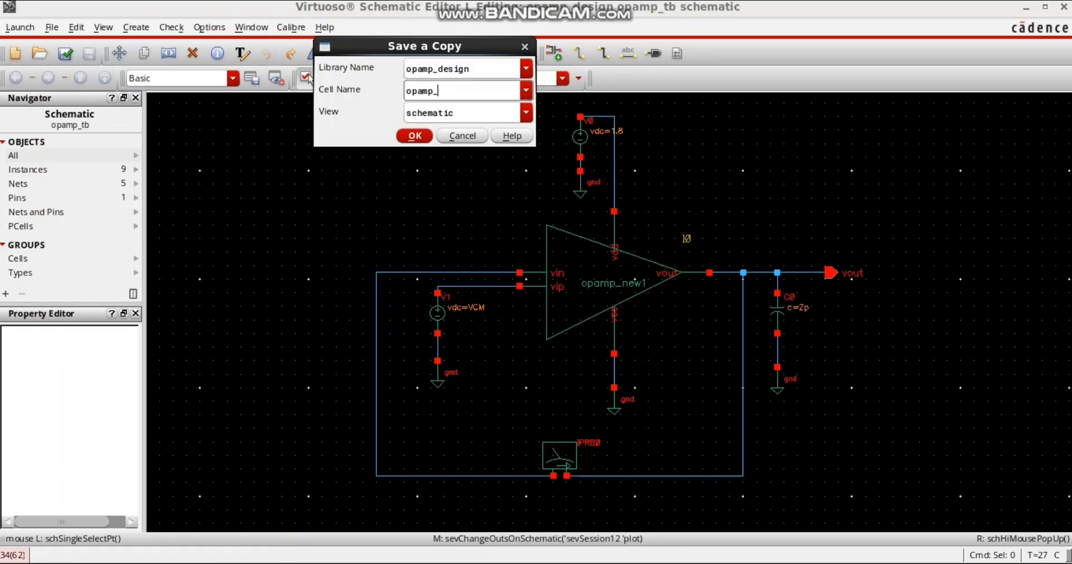
text(CMRR)
key(Return)
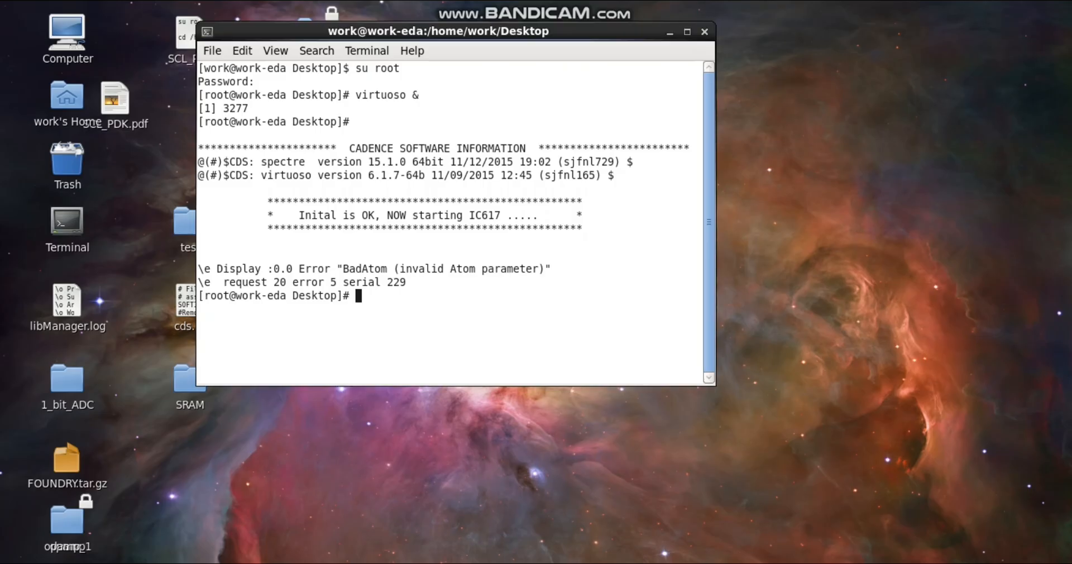
Step: Open the opamp_CMRR schematic from the opamp_design library for editing and maximize its window
click(185, 275)
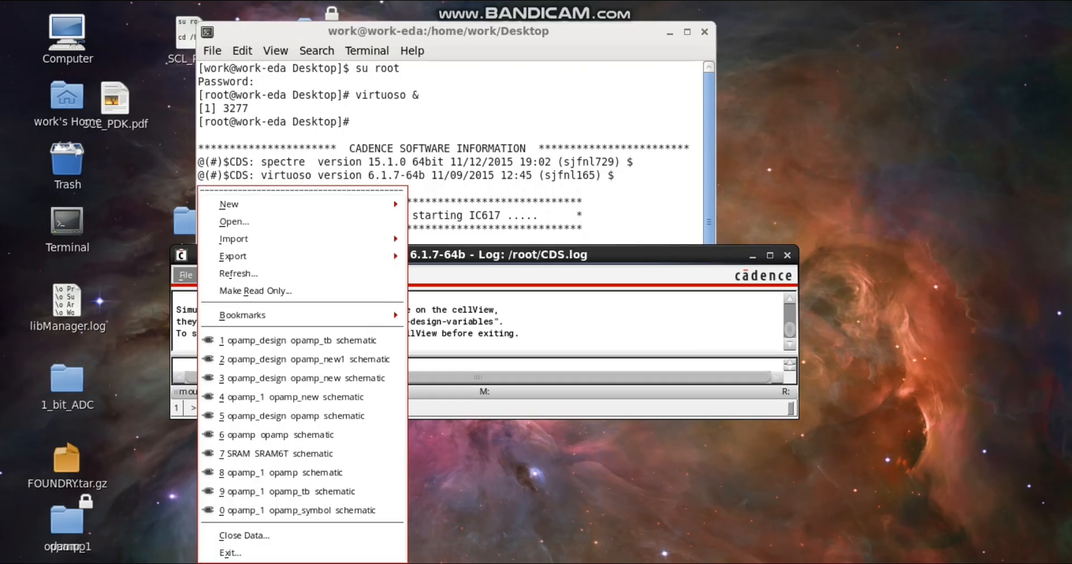
click(232, 222)
click(597, 102)
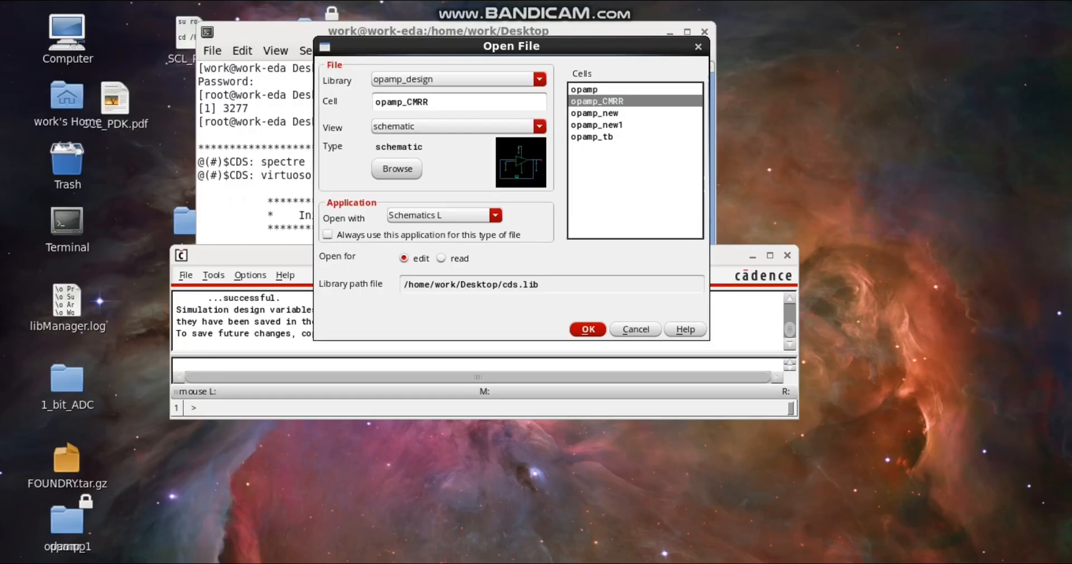
click(588, 329)
right_click(757, 69)
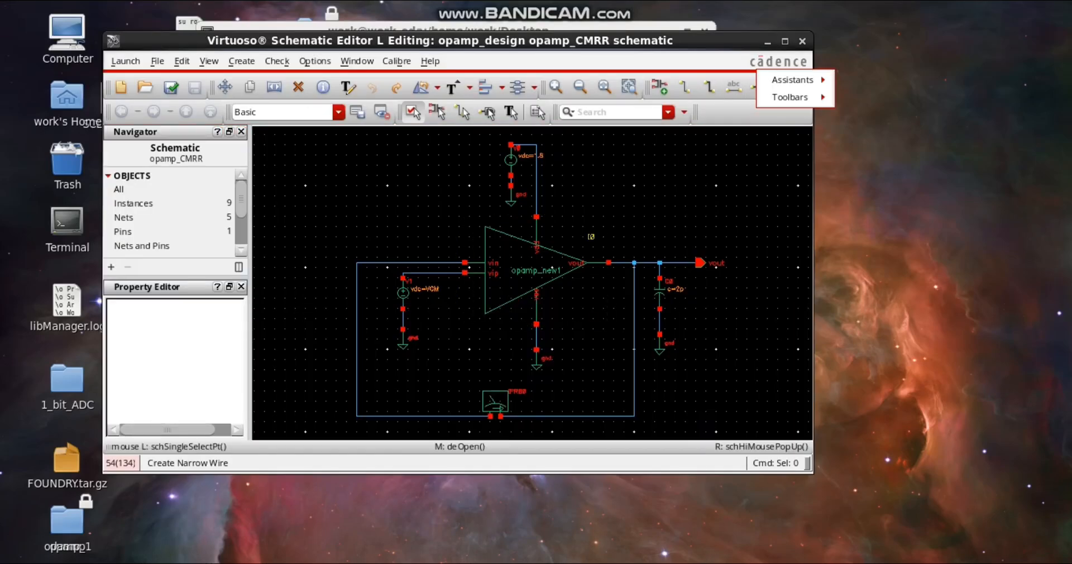
click(785, 41)
click(785, 41)
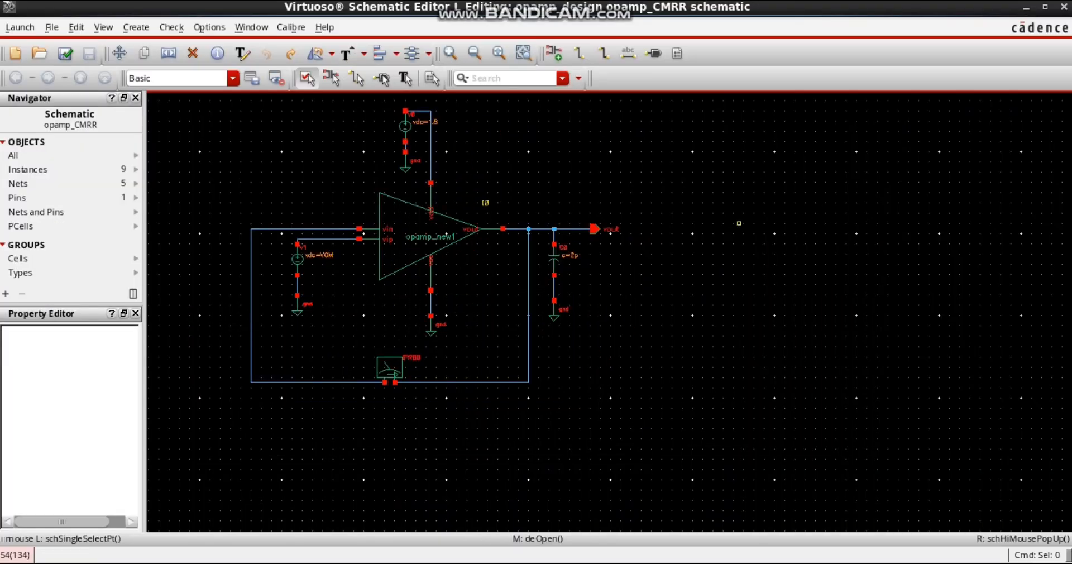
Step: Delete the current probe IPRB0 from the feedback loop below the op-amp
key(f)
scroll(451, 297, down, 1)
scroll(703, 268, up, 1)
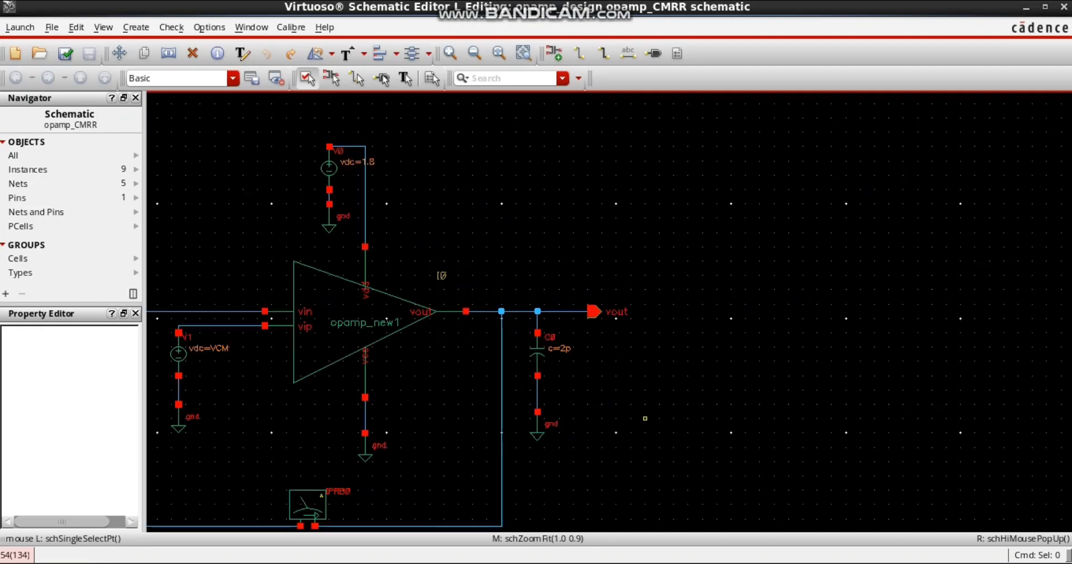
scroll(660, 413, down, 2)
scroll(648, 481, up, 2)
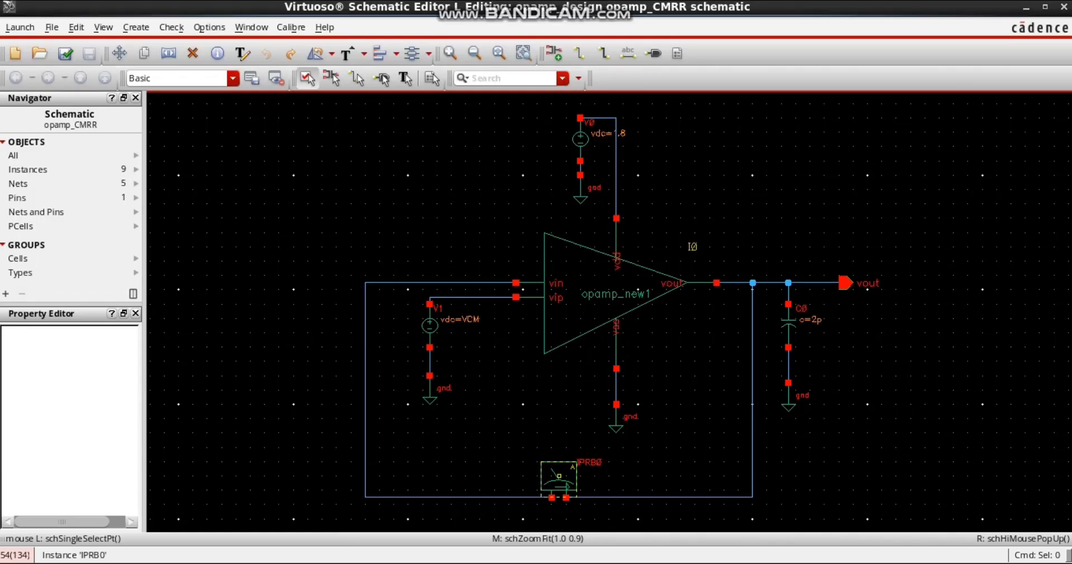
click(558, 513)
key(Delete)
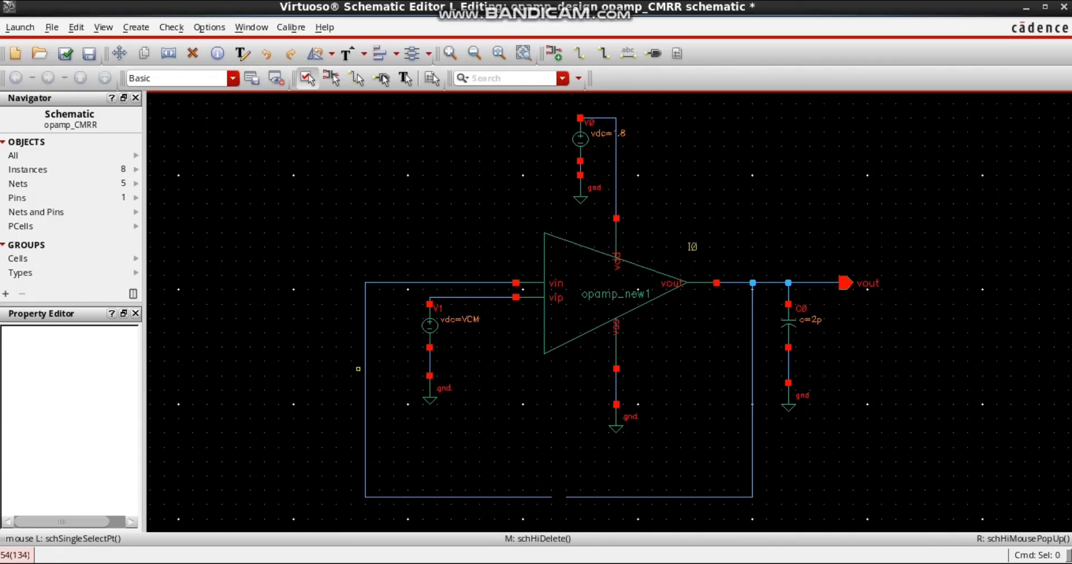
Step: Delete the remaining feedback wires between the vin line and the vout line
key(Delete)
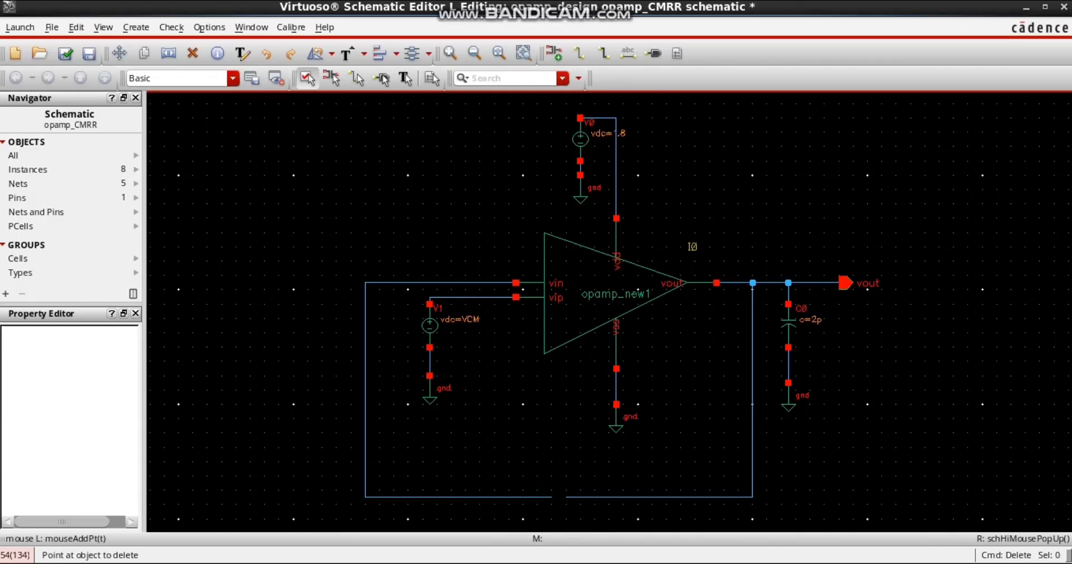
click(365, 425)
click(407, 496)
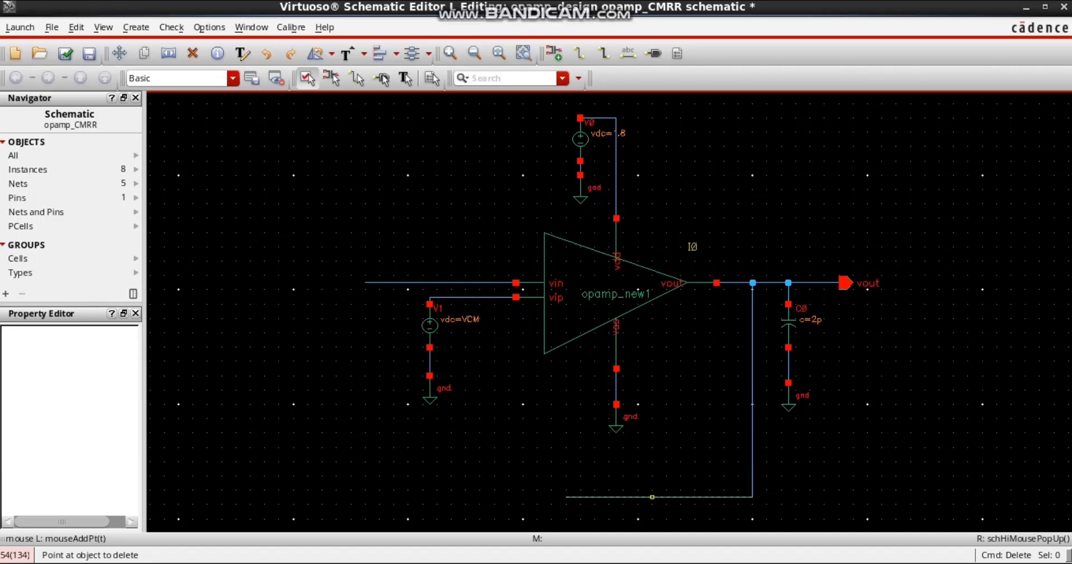
click(652, 497)
click(753, 449)
key(Escape)
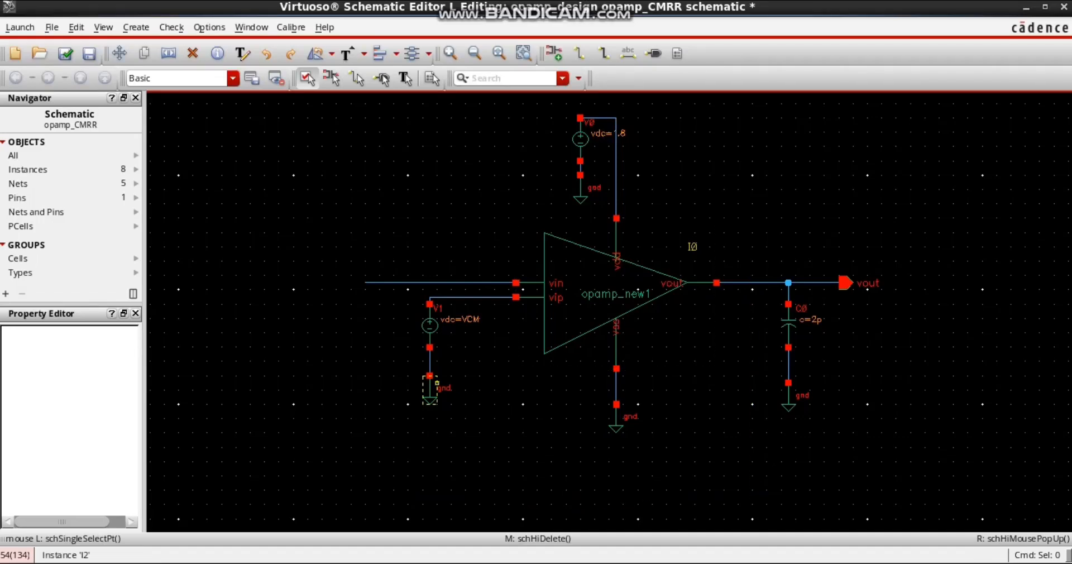
Step: Copy the vdc=VCM source and its ground symbol to just below the free end of the vin wire
click(430, 326)
key(c)
click(430, 326)
click(365, 318)
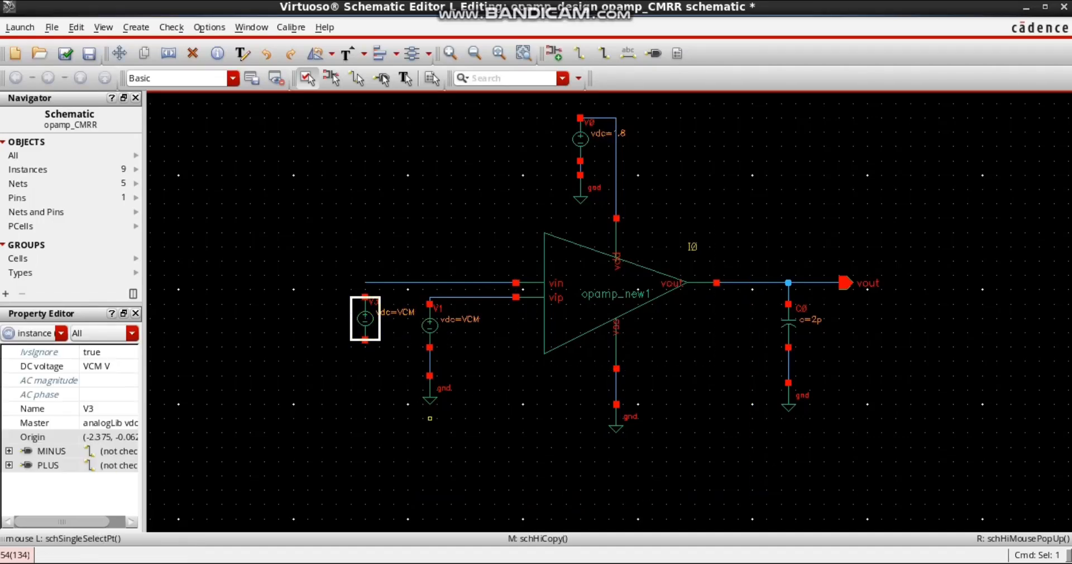
click(430, 419)
click(429, 390)
key(c)
click(430, 390)
click(366, 391)
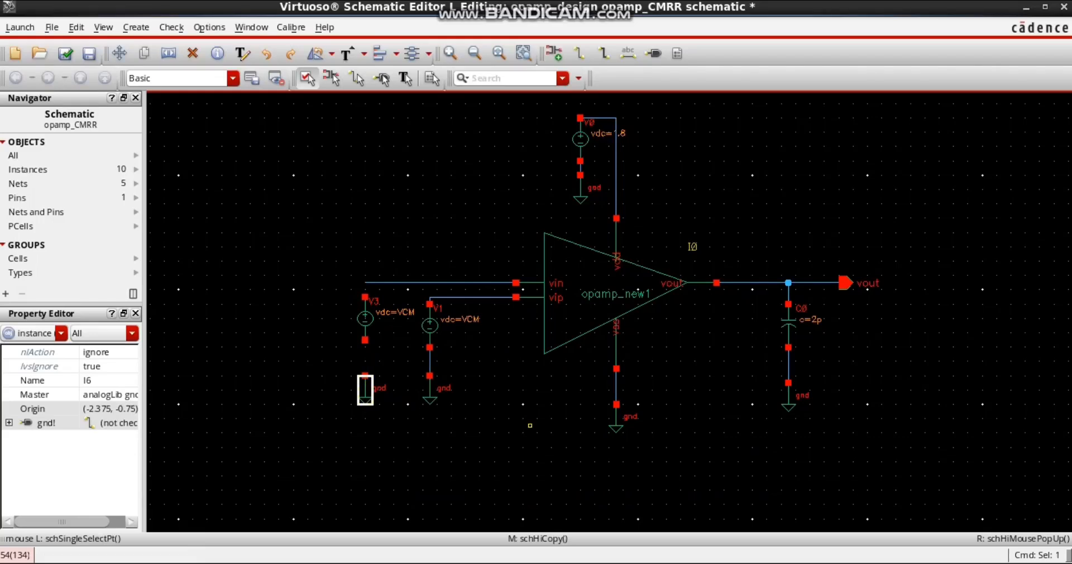
Step: Wire the copied VCM source to its ground symbol and to the op-amp's vin input
key(w)
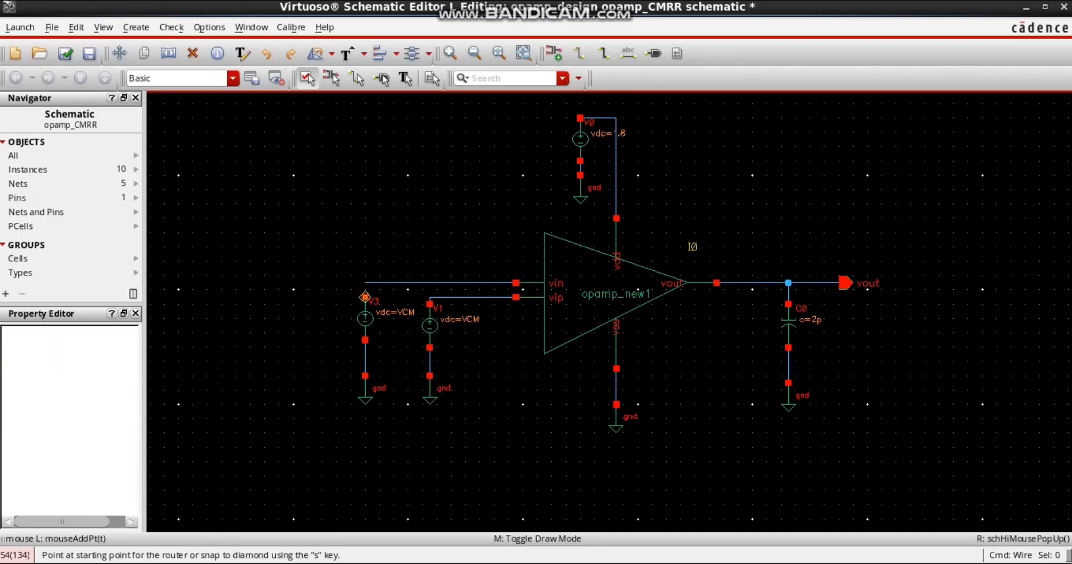
click(365, 297)
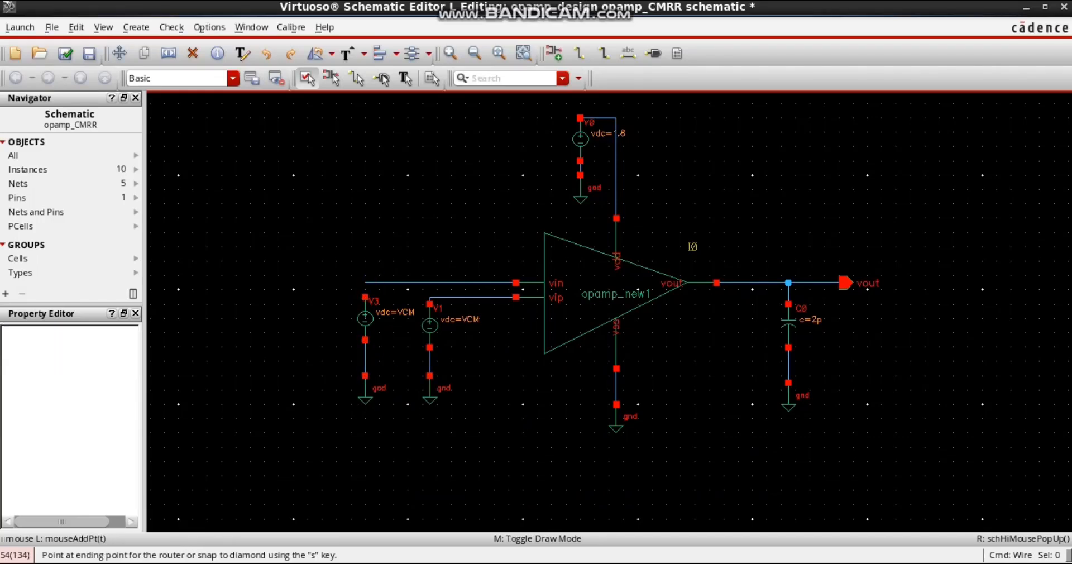
click(516, 282)
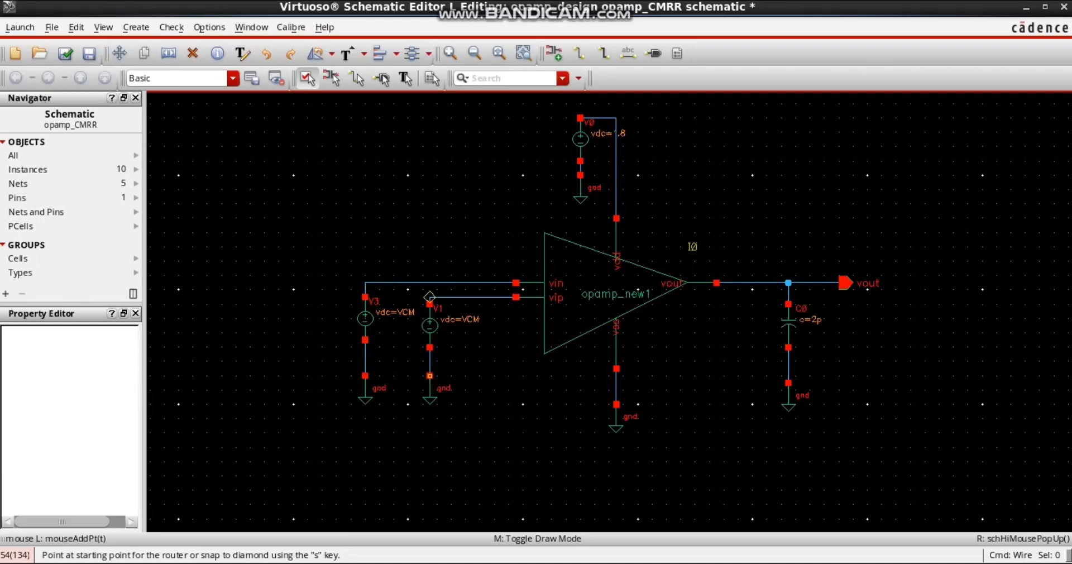
key(f)
key(Escape)
Step: Inspect the object properties of the voltage source V3 on the vin input
click(337, 361)
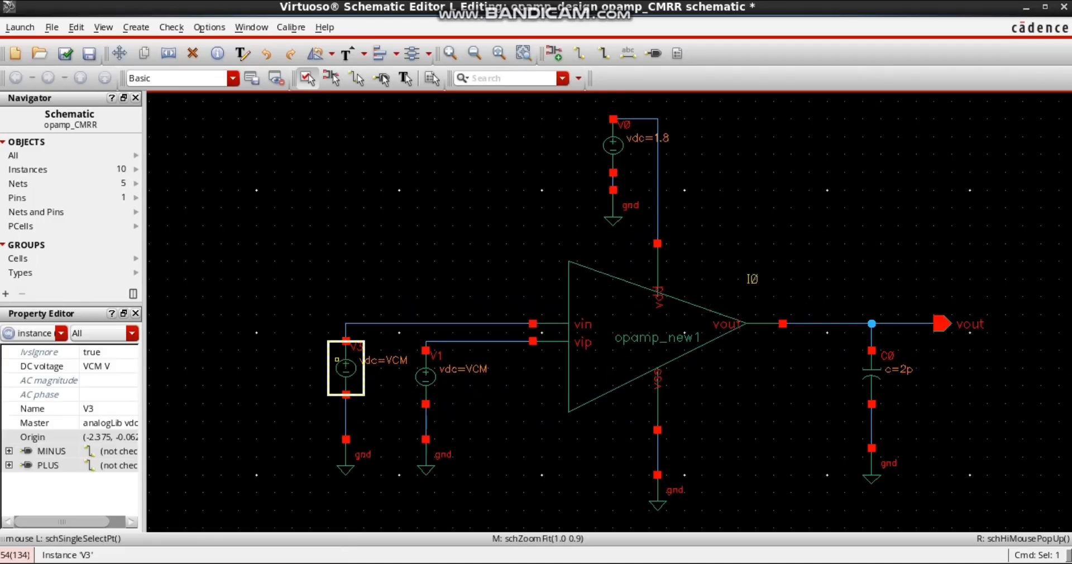
key(q)
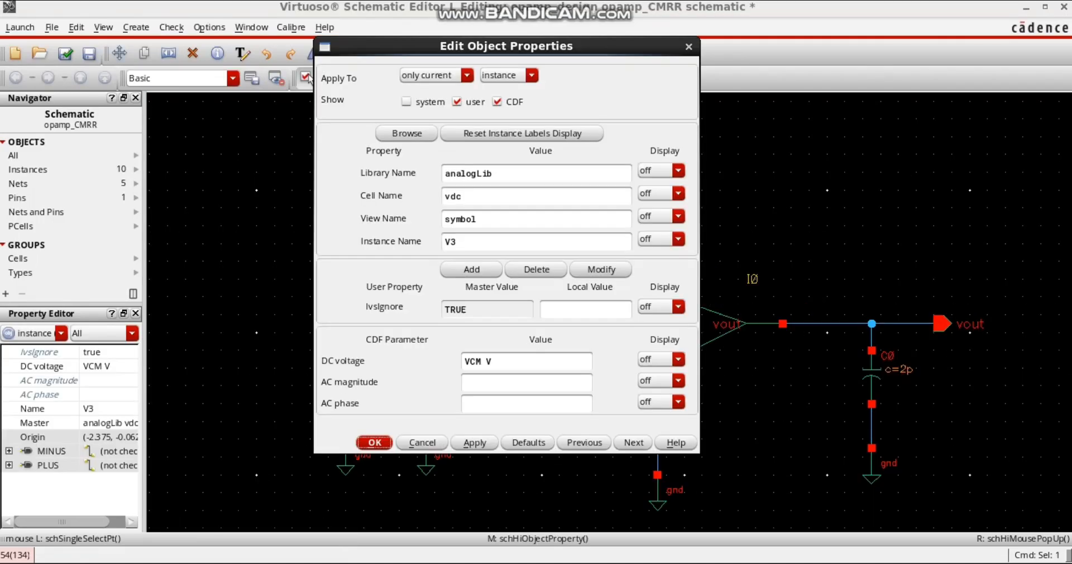
click(526, 382)
click(374, 443)
Step: Set the AC magnitude of the voltage source V1 on the vip input to 1u V
click(428, 373)
key(q)
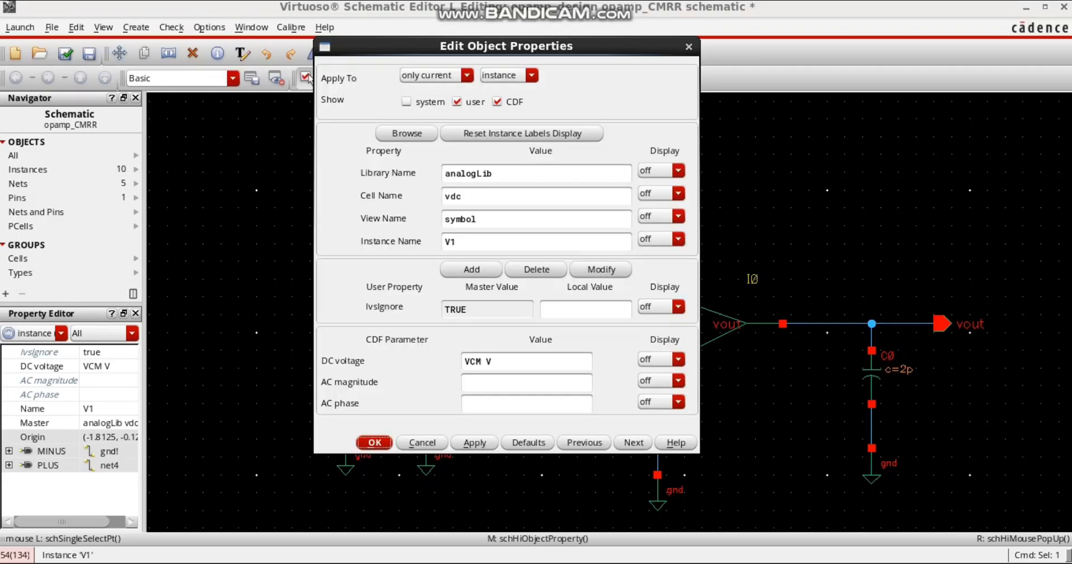
key(Tab)
text(1u)
key(Return)
Step: Copy the complete op-amp circuit, with its sources, load capacitor, grounds and output pin, to the empty area right of the original
key(shift+z)
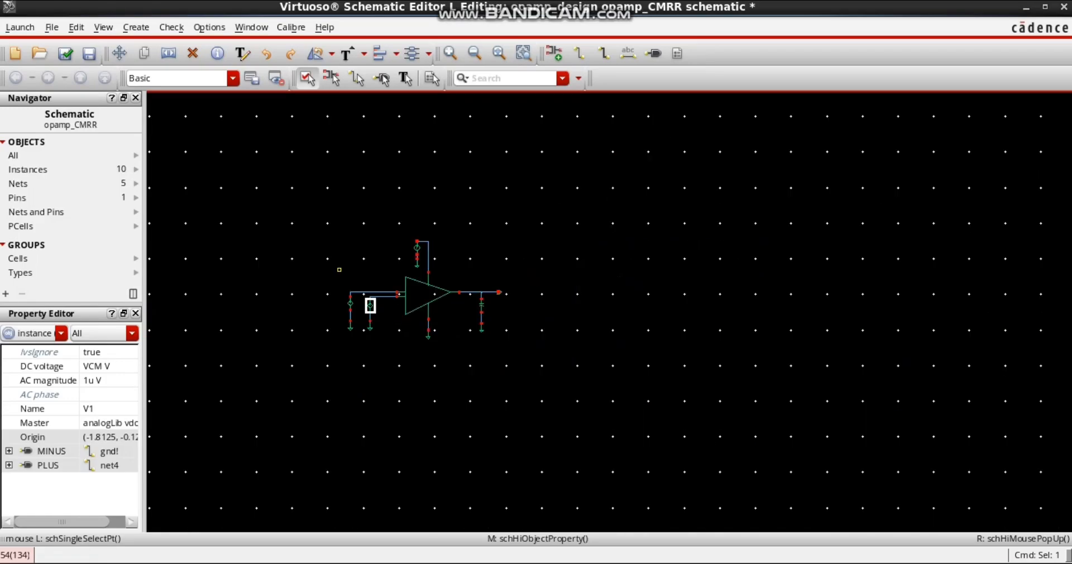
key(ctrl+z)
key(shift+z)
key(ctrl+z)
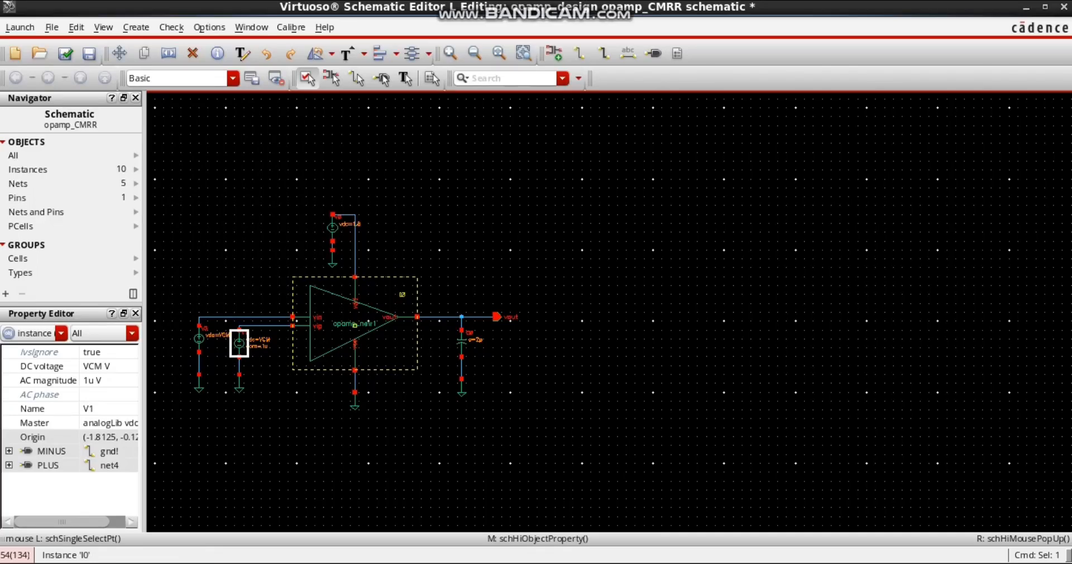
key(shift+z)
key(ctrl+z)
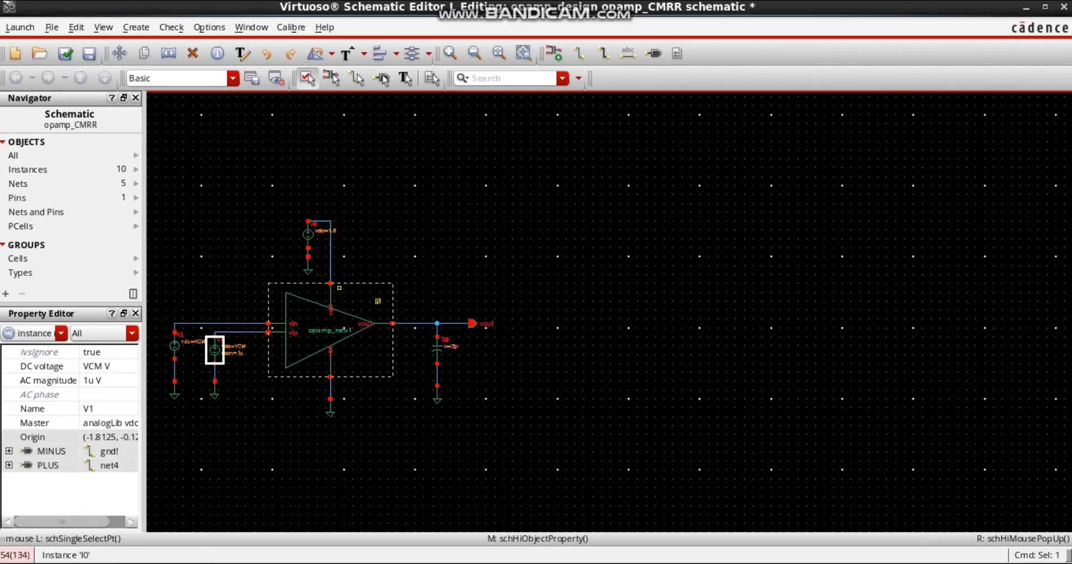
scroll(192, 248, down, 1)
scroll(167, 221, up, 1)
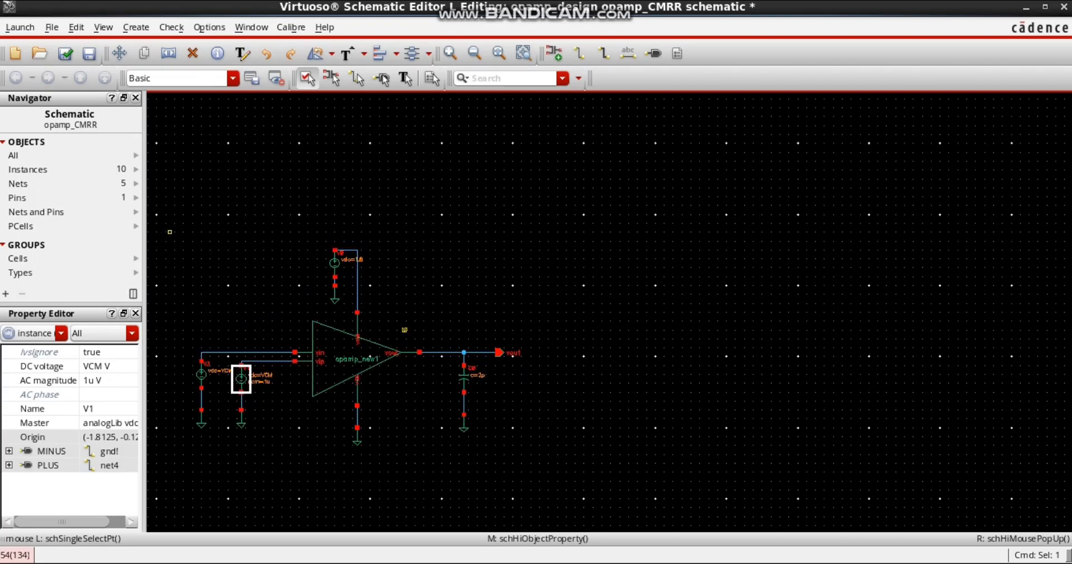
drag(178, 232, 558, 469)
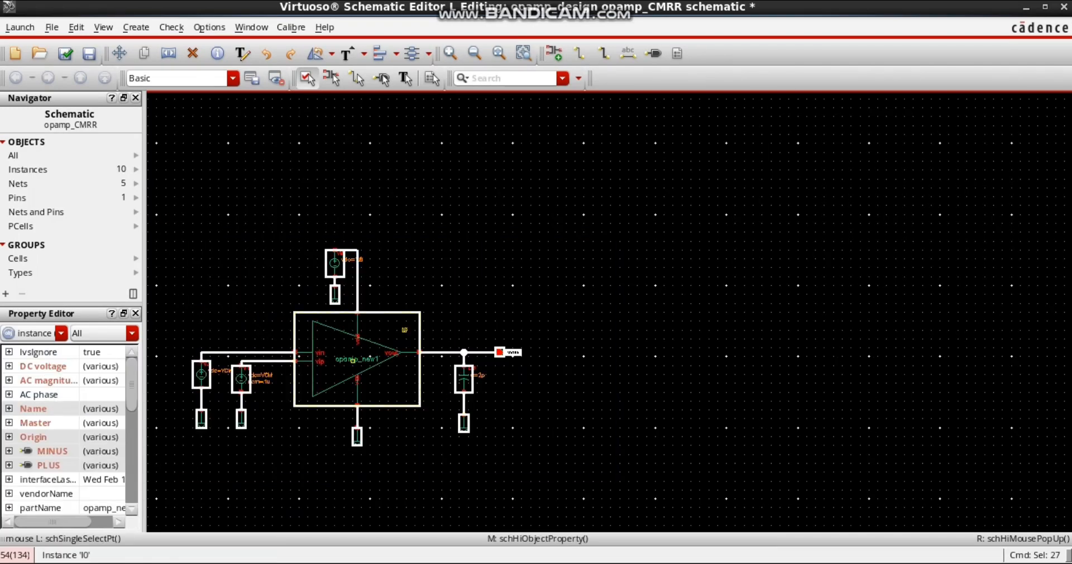
key(c)
click(342, 362)
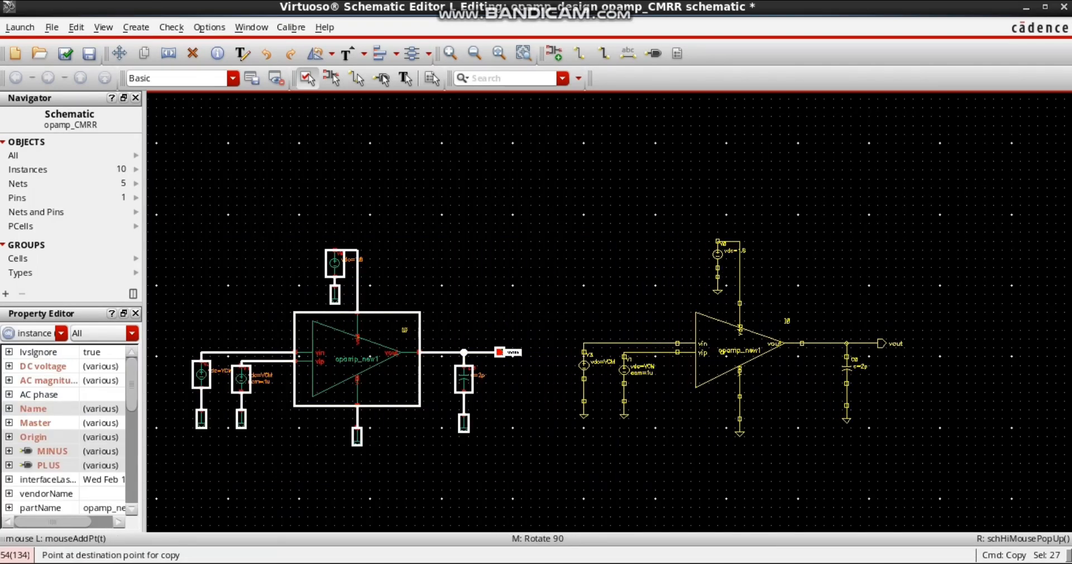
click(740, 352)
click(667, 429)
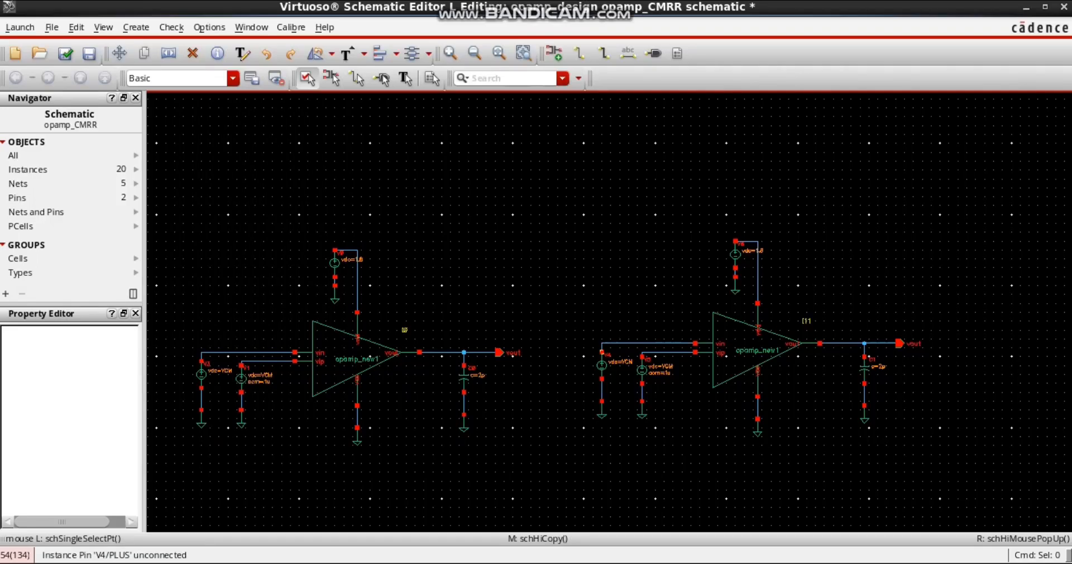
Step: Delete the vin voltage source and its ground from the copied circuit, and wire its vin input to the vip source
drag(570, 311, 593, 427)
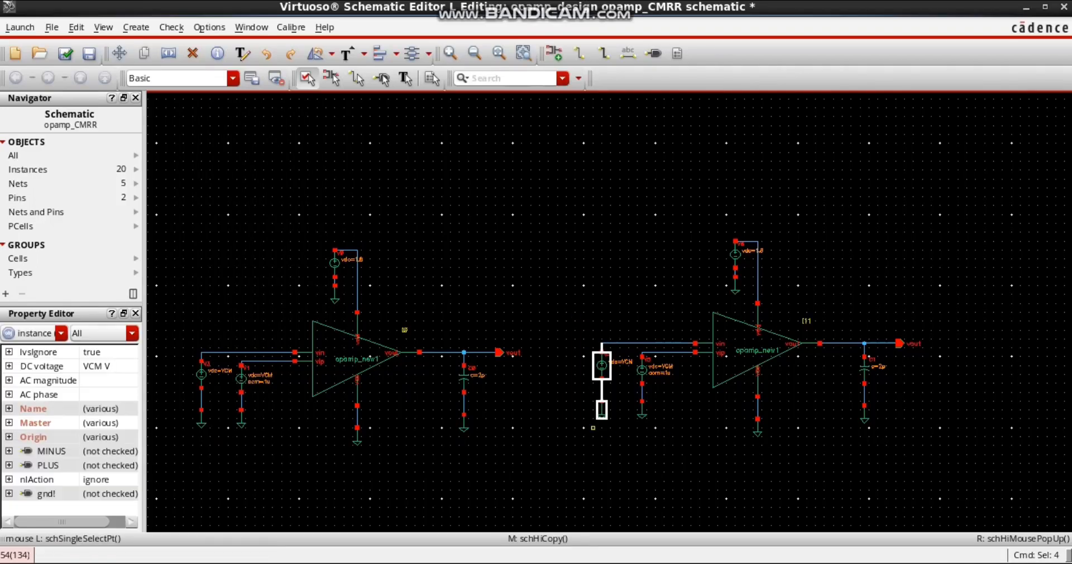
key(Delete)
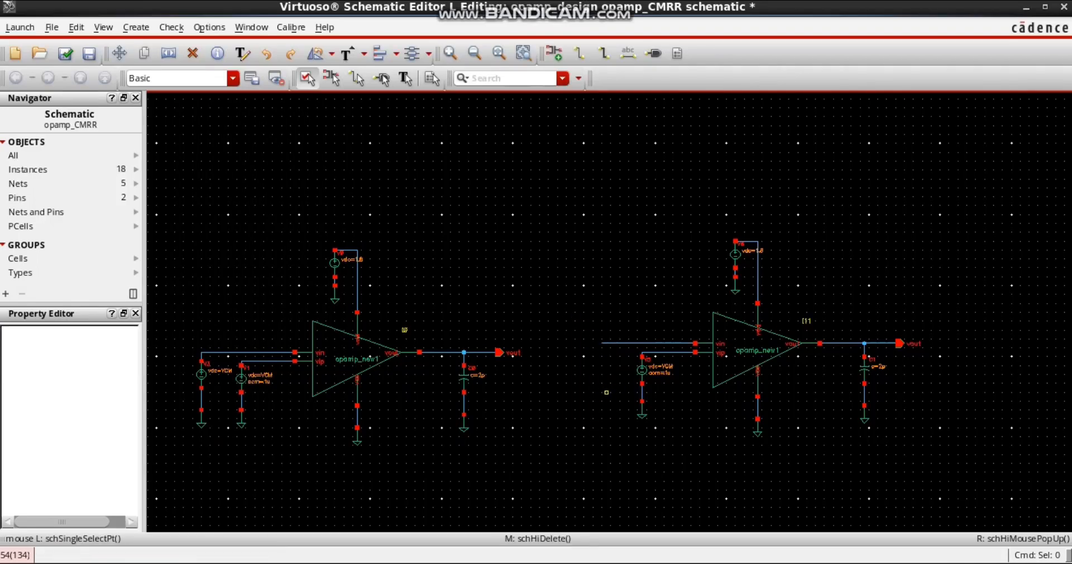
key(w)
click(602, 343)
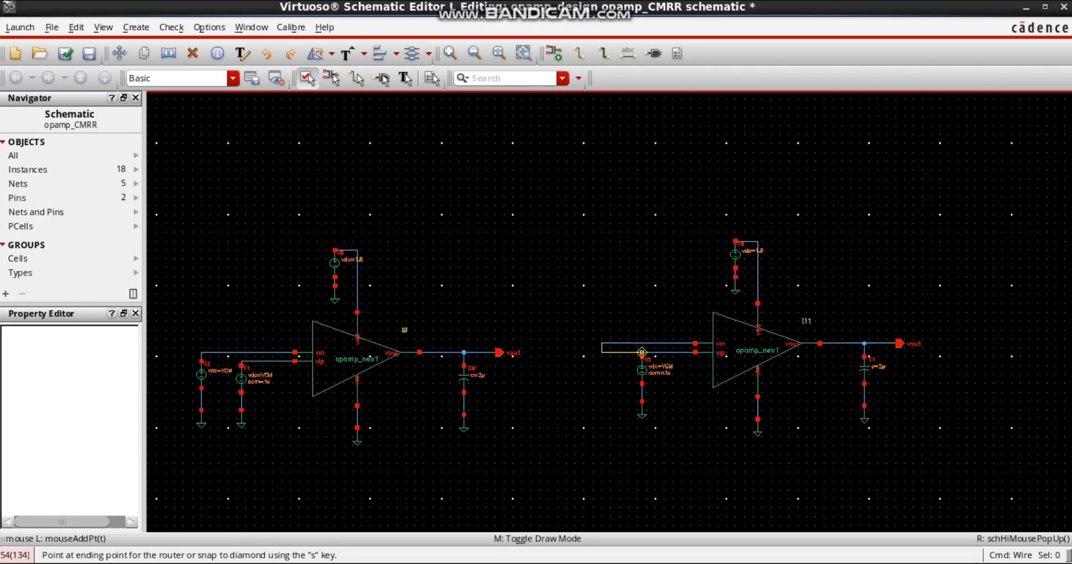
click(642, 352)
key(Escape)
key(f)
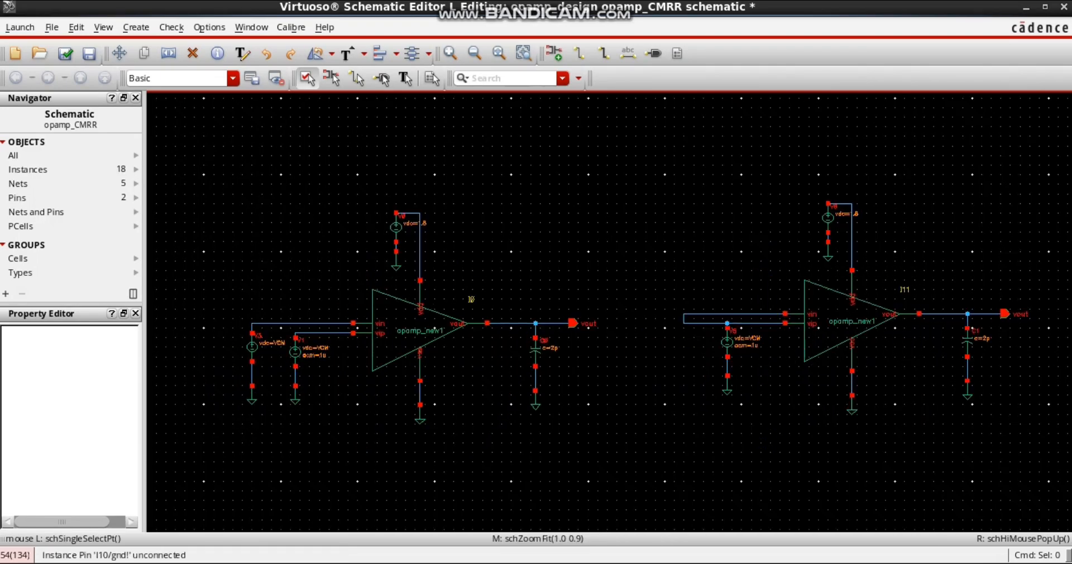
Step: Check and save the schematic, and review its warning markers
click(66, 54)
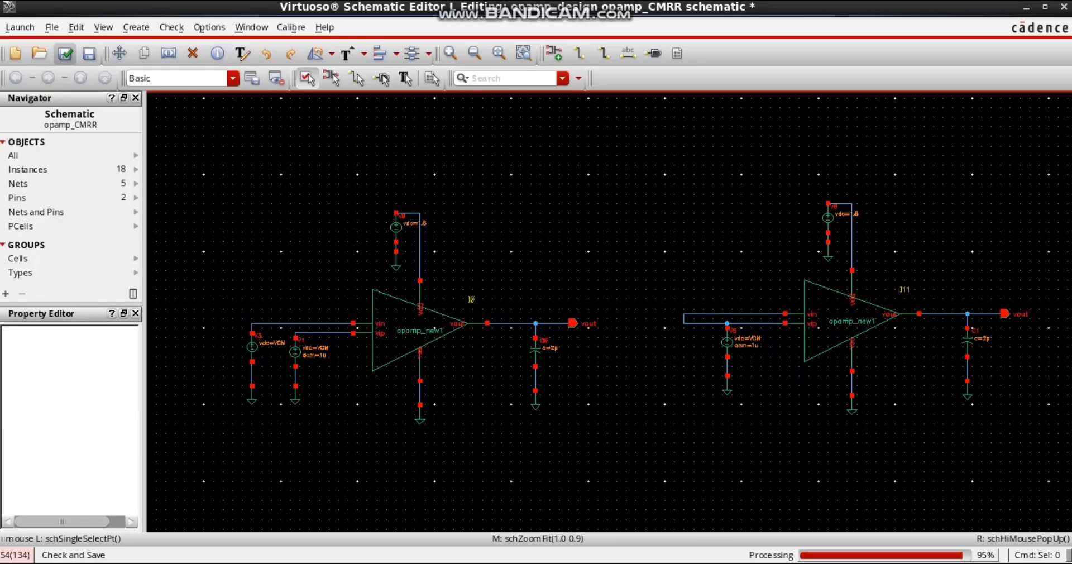
key(Return)
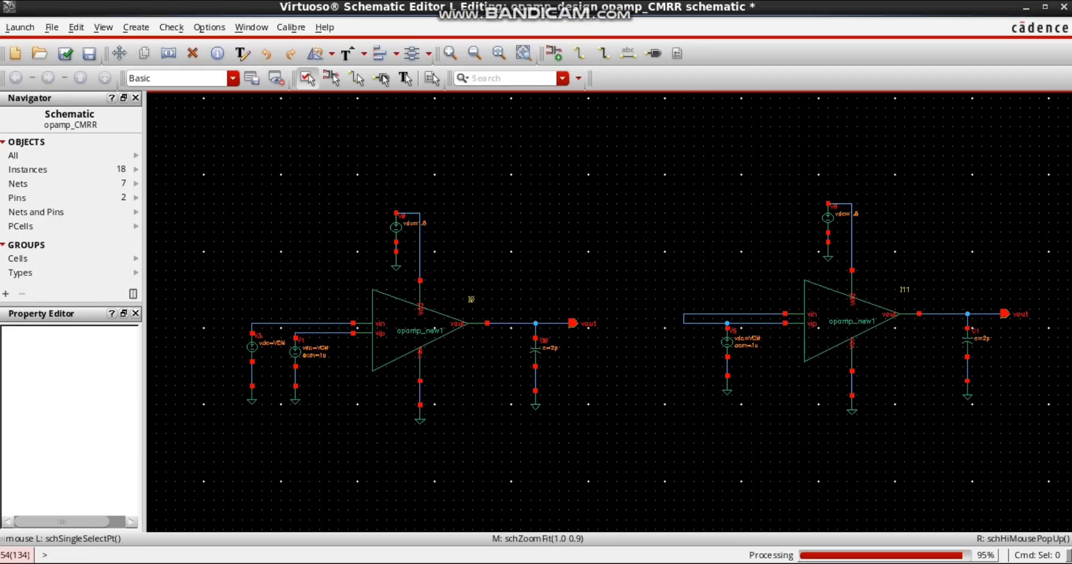
key(g)
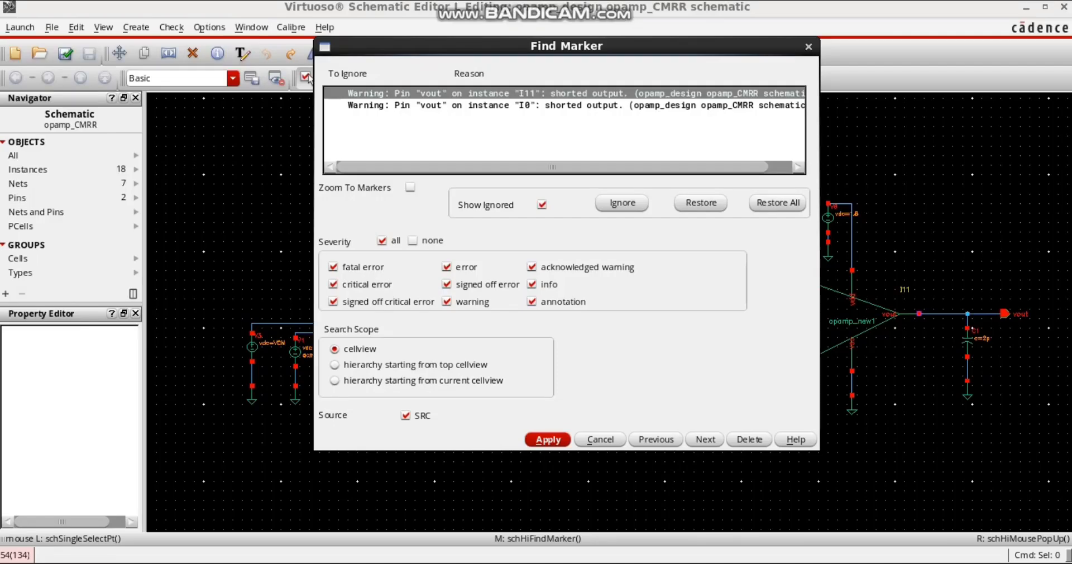
click(597, 439)
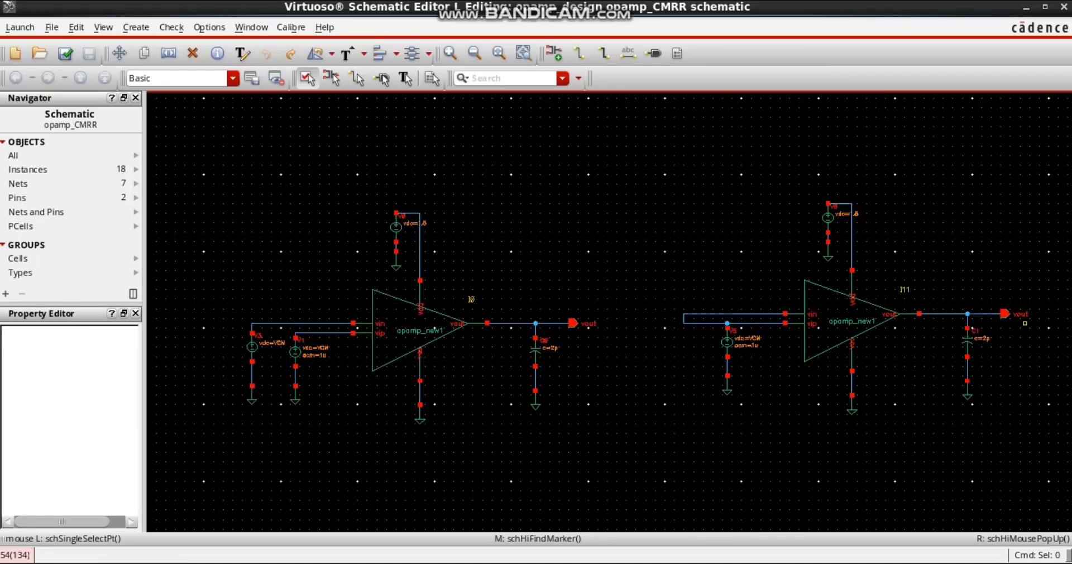
Step: Rename the output pin of the copied op-amp circuit to vout_cm
scroll(626, 341, up, 1)
scroll(579, 313, down, 1)
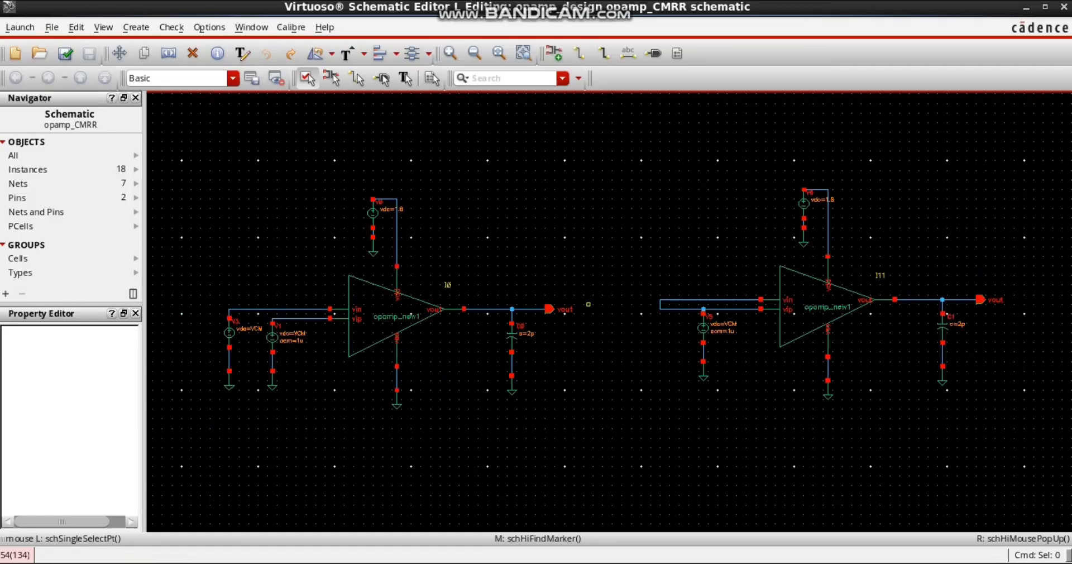
scroll(1000, 290, up, 1)
click(952, 309)
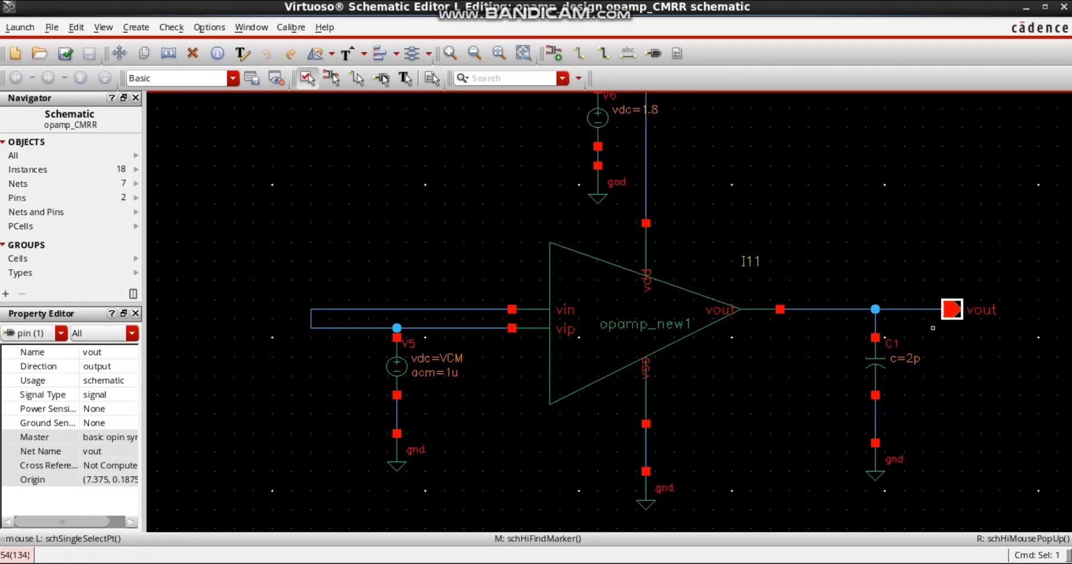
text(q_cm)
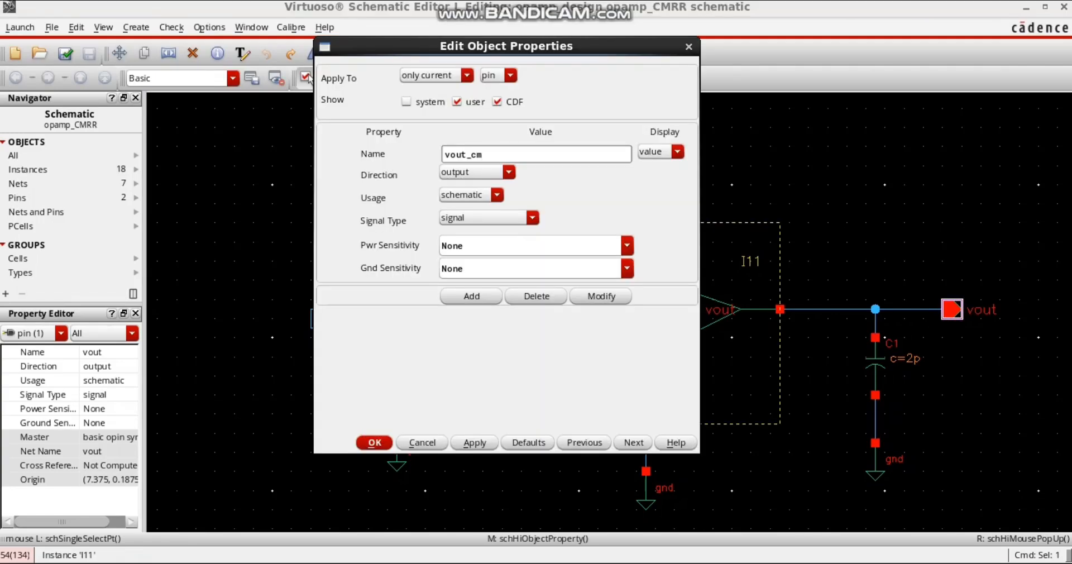
key(Return)
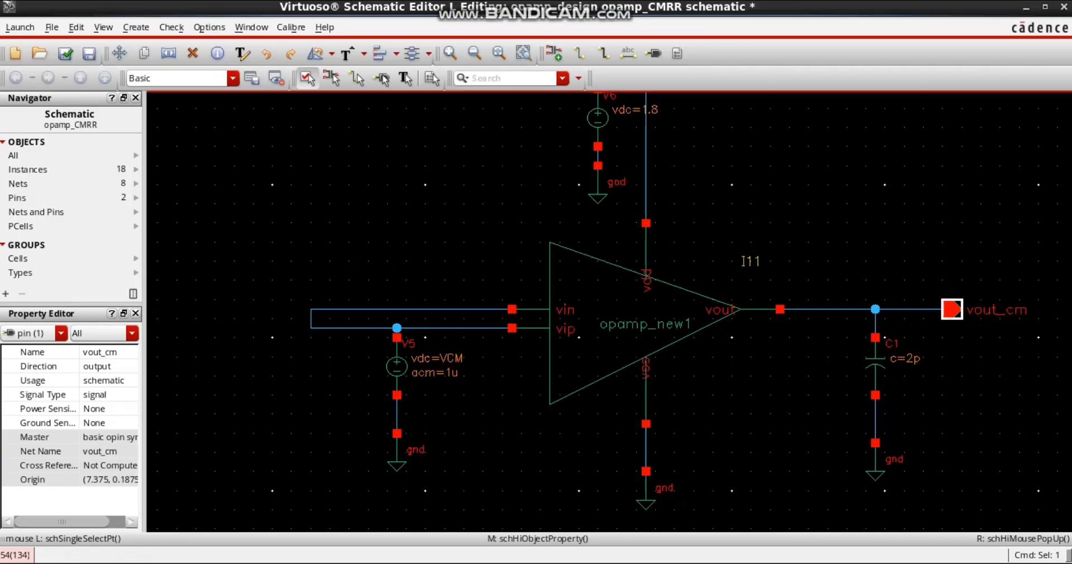
click(223, 165)
key(f)
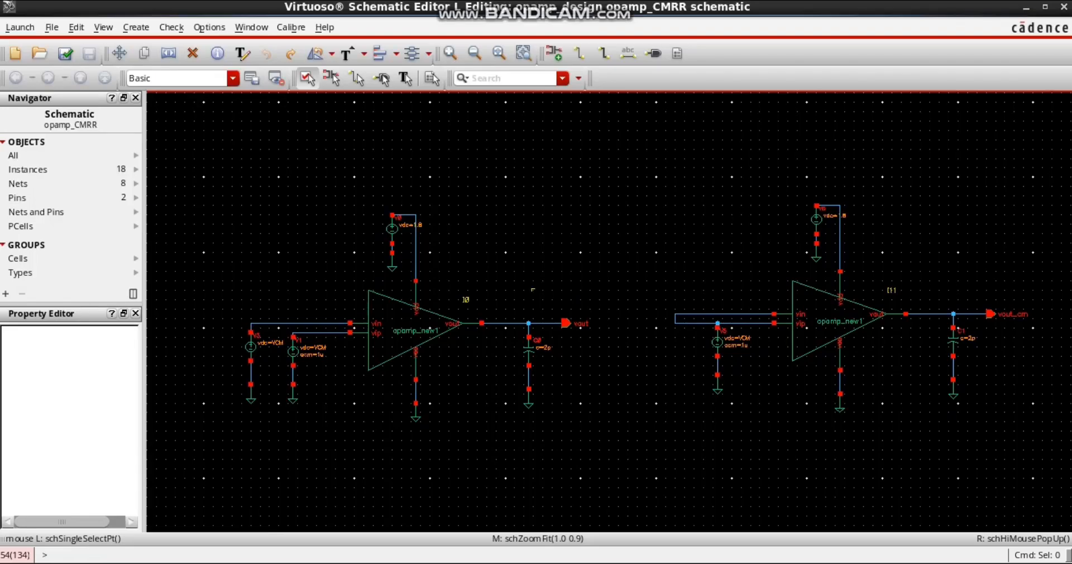
Step: Launch ADE L for the schematic and set up an AC analysis with a frequency sweep from 10 to 1G
click(20, 27)
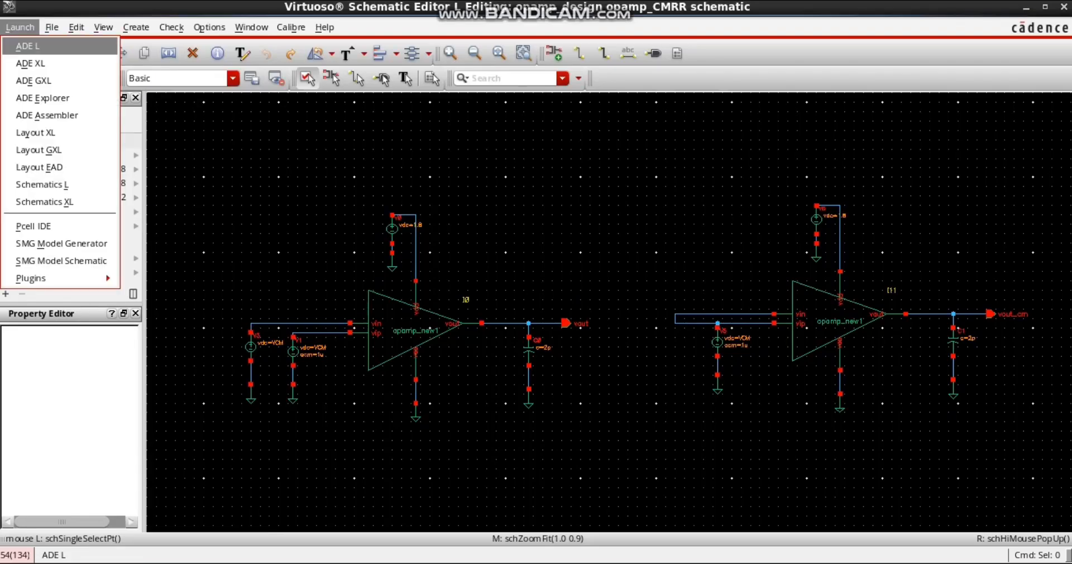
click(28, 46)
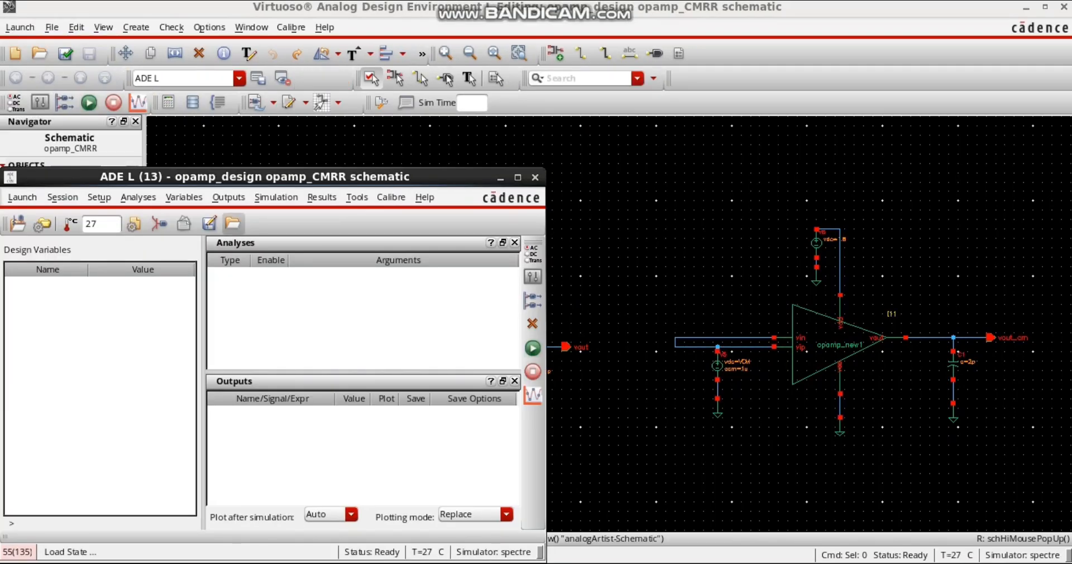
click(532, 253)
click(447, 67)
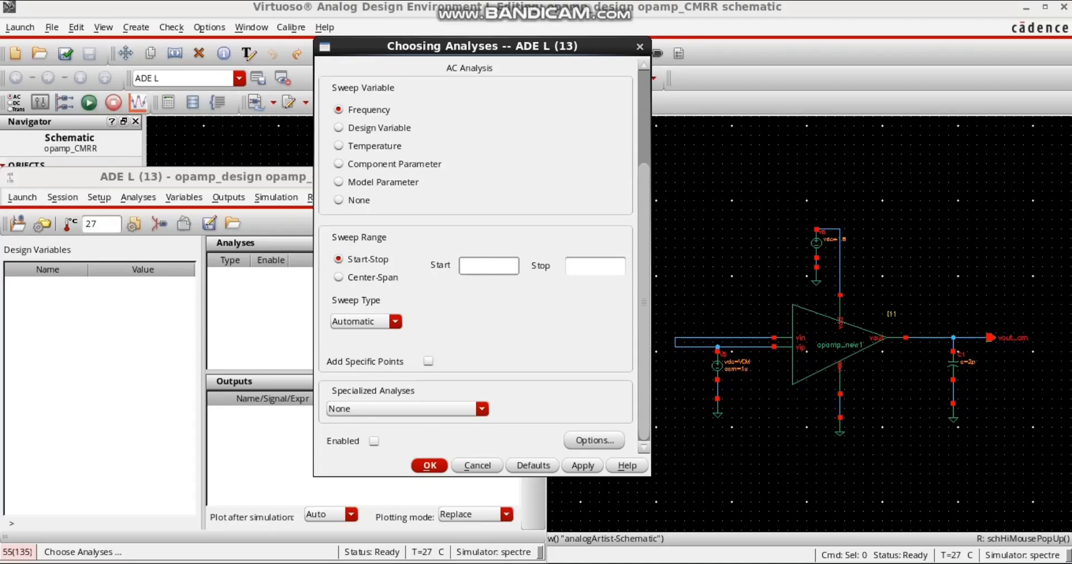
text(10)
key(Tab)
text(1G)
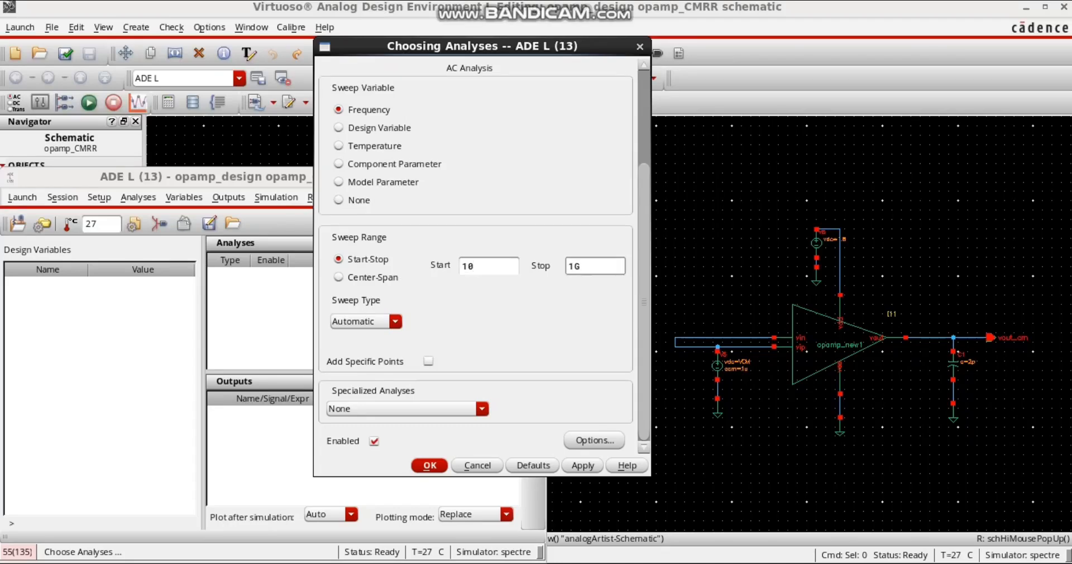
key(Return)
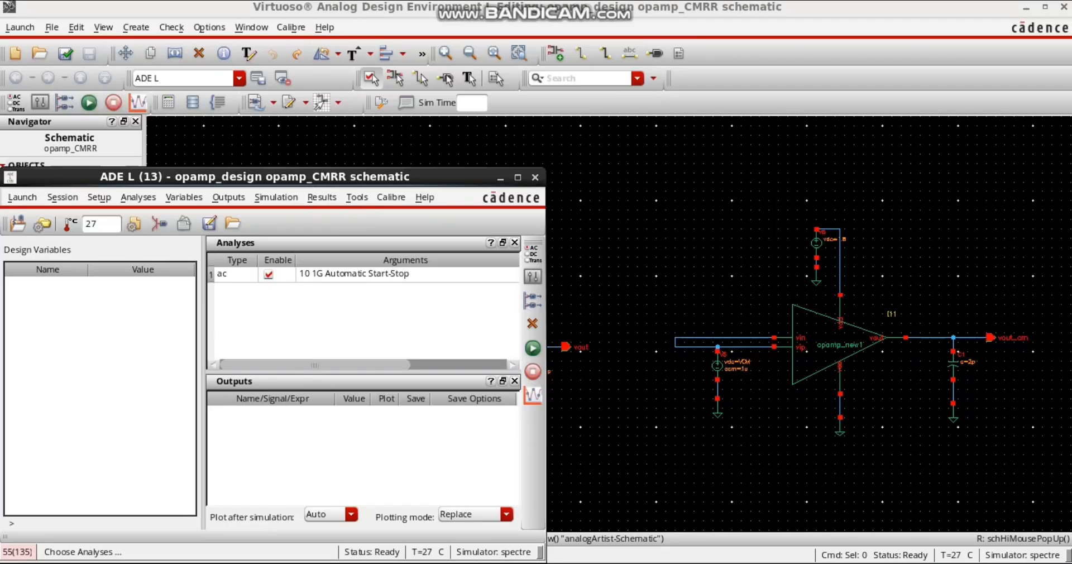
Step: Copy the design variable VCM from the cellview and set its value to 800m
right_click(64, 345)
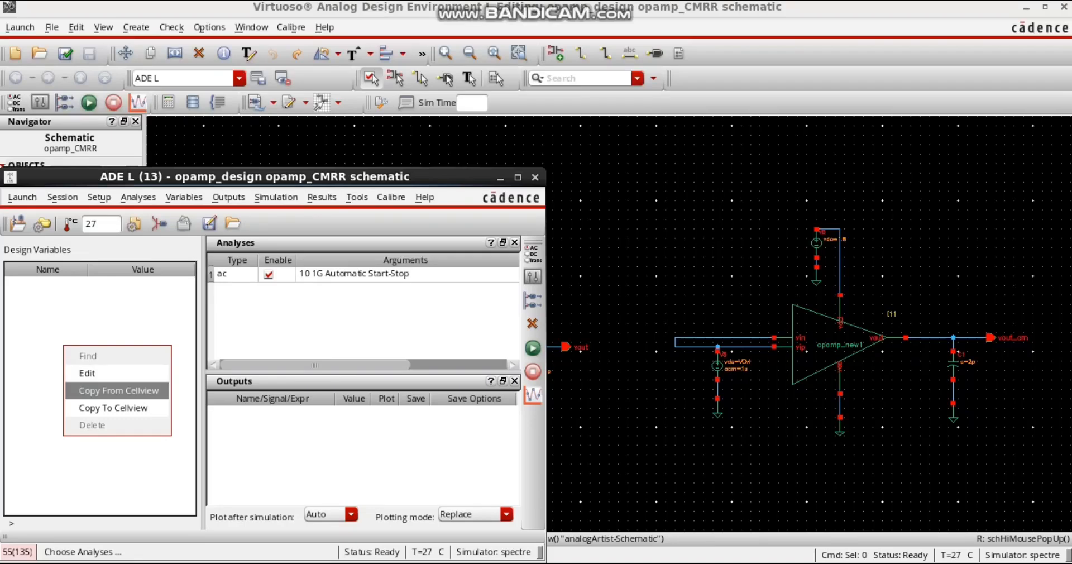
click(89, 391)
double_click(22, 283)
text(800m)
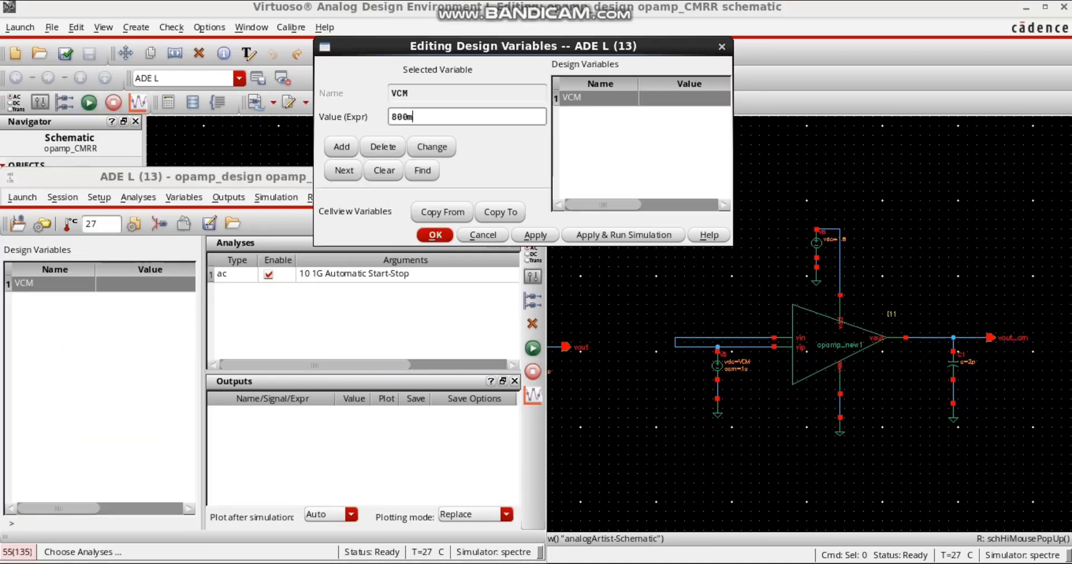
click(435, 235)
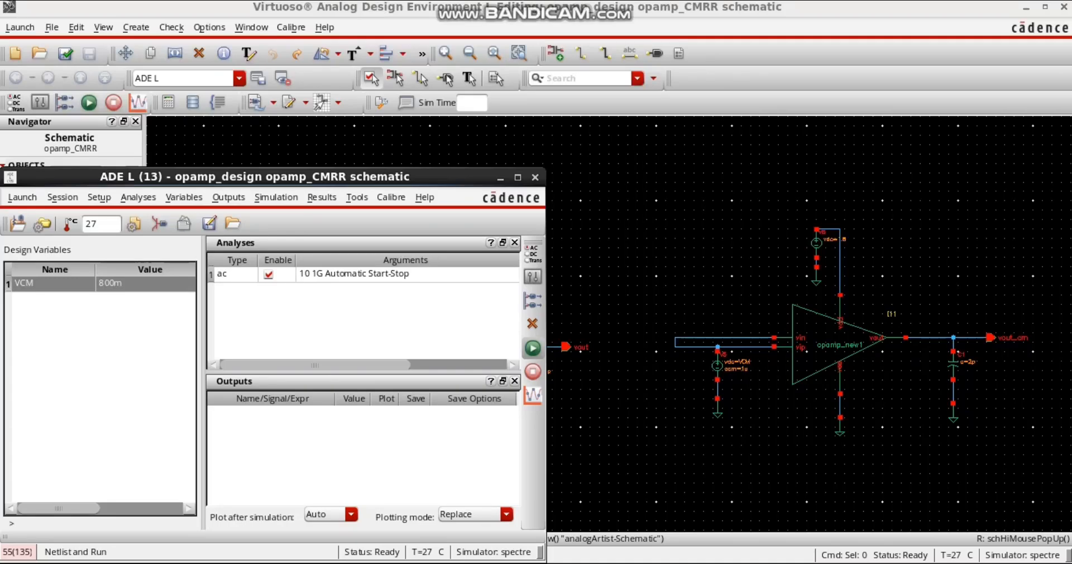
Step: Netlist and run the AC simulation, and close its output log
click(533, 348)
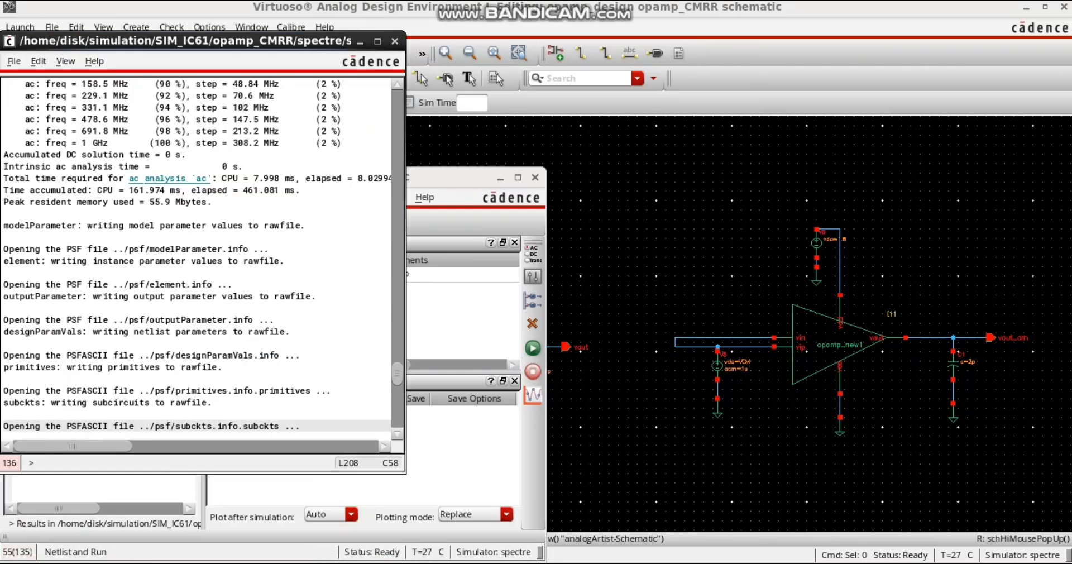
click(395, 41)
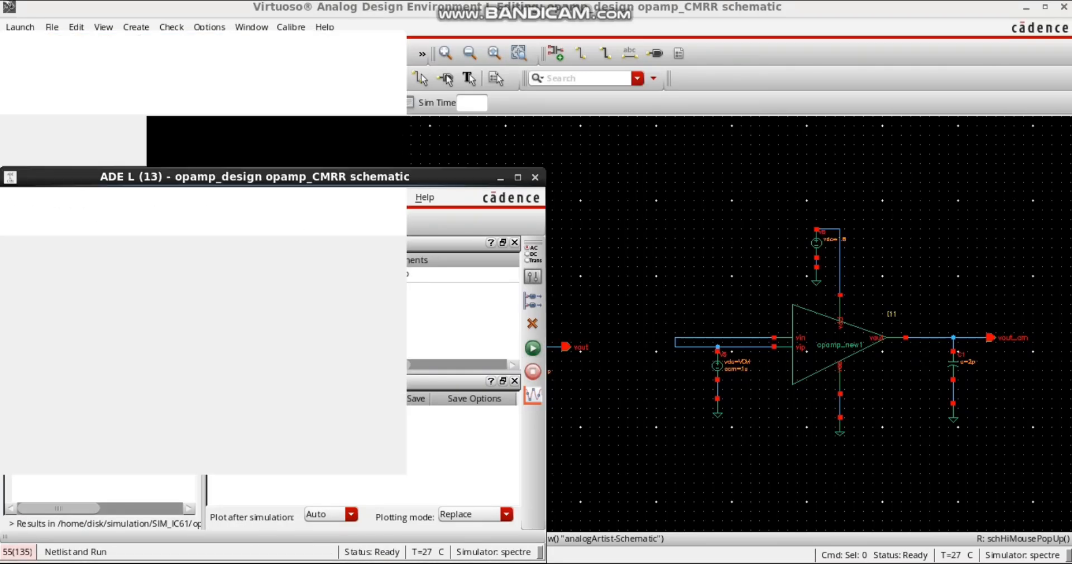
drag(386, 177, 385, 153)
Step: Open the calculator in a maximized window and clear the old expressions from its buffer and stack
click(356, 175)
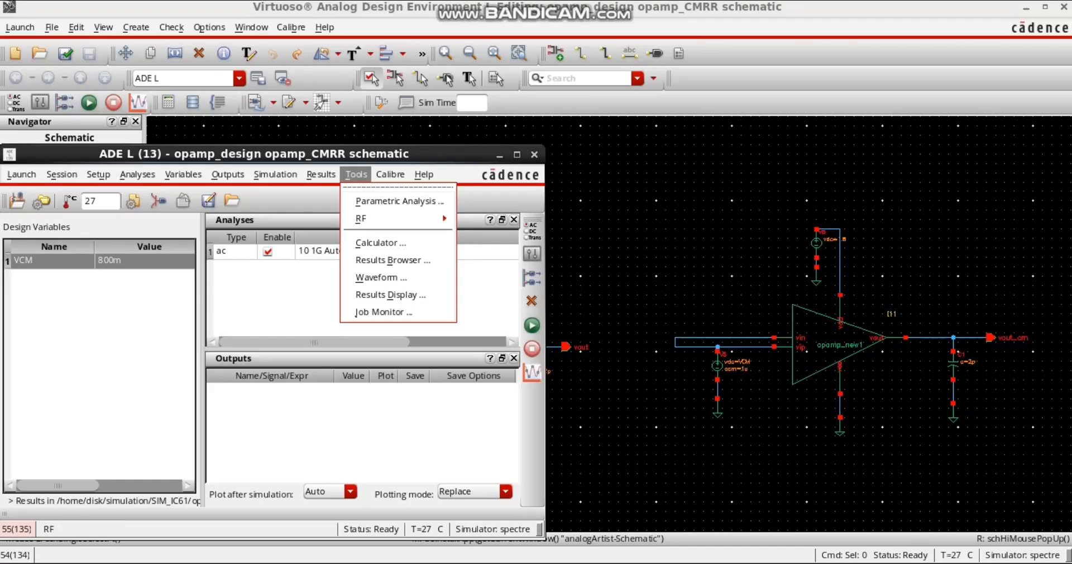
click(380, 243)
key(ctrl+a)
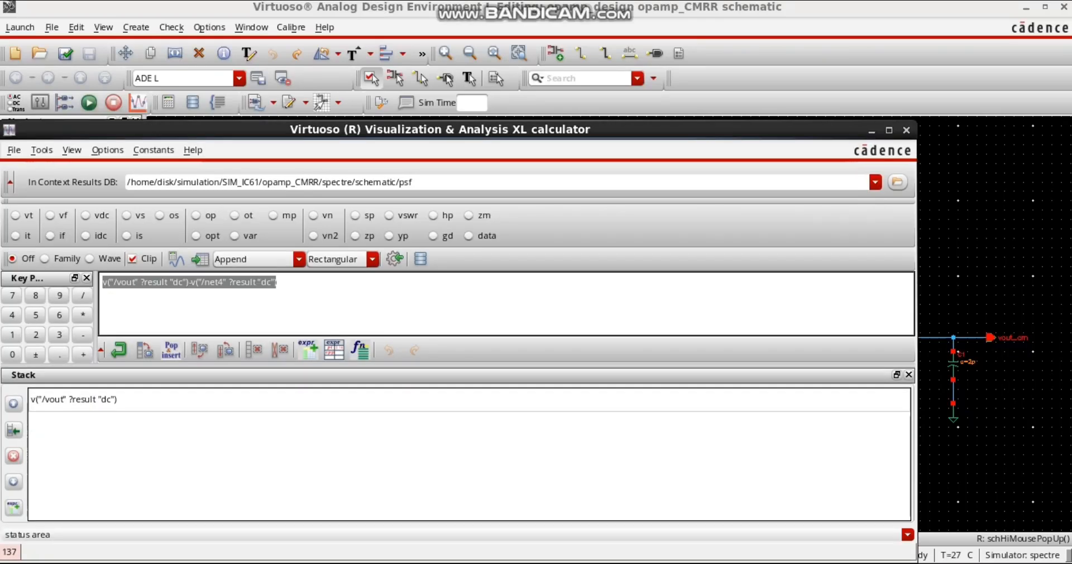
key(BackSpace)
click(280, 350)
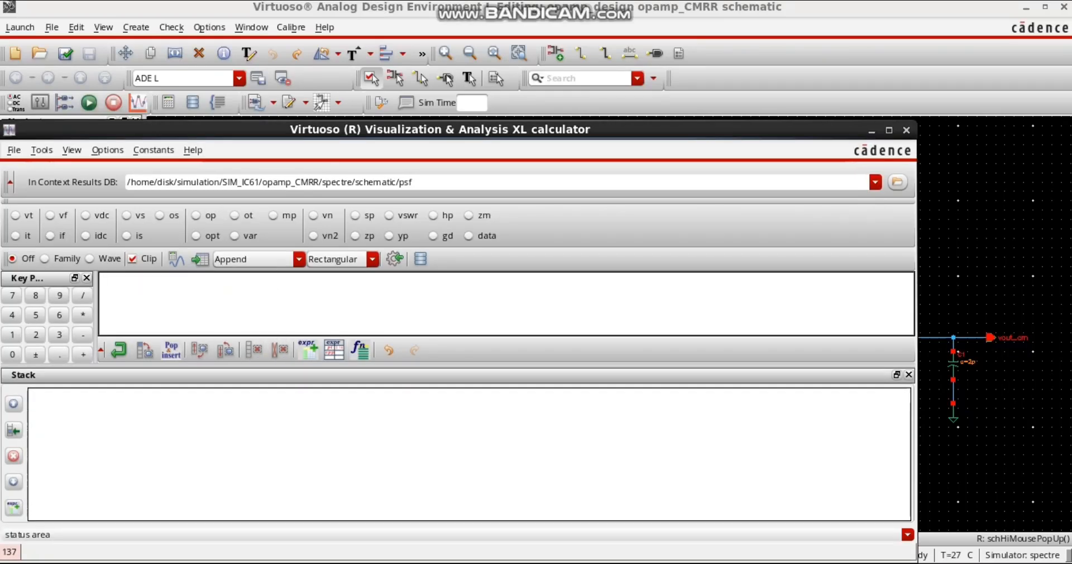
double_click(262, 131)
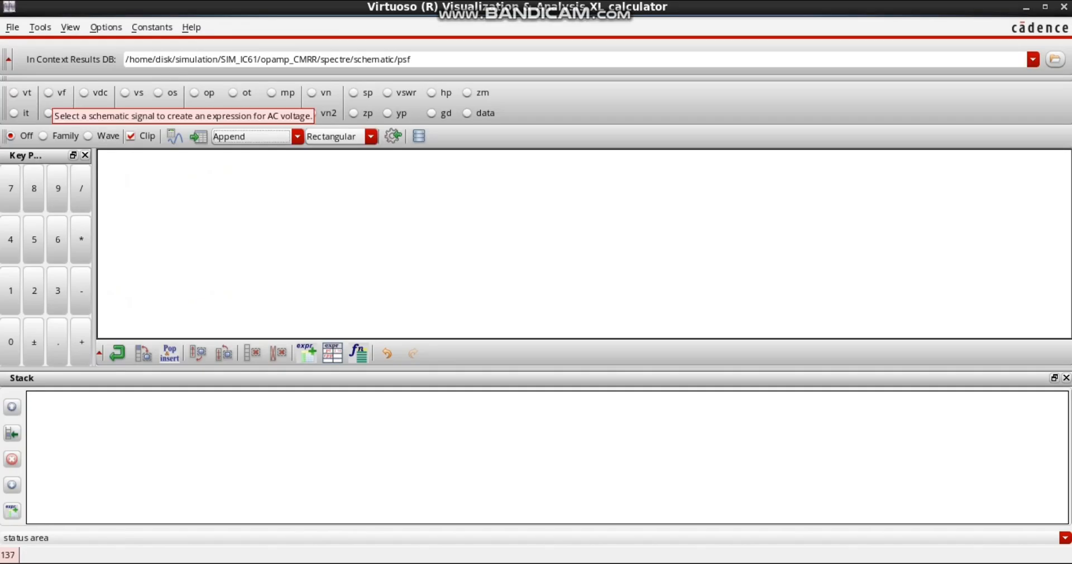
Step: Build the differential gain expression VF("/vout")/VF("/net4") from the first circuit's output and vip nets, and push it onto the stack
click(51, 96)
click(550, 348)
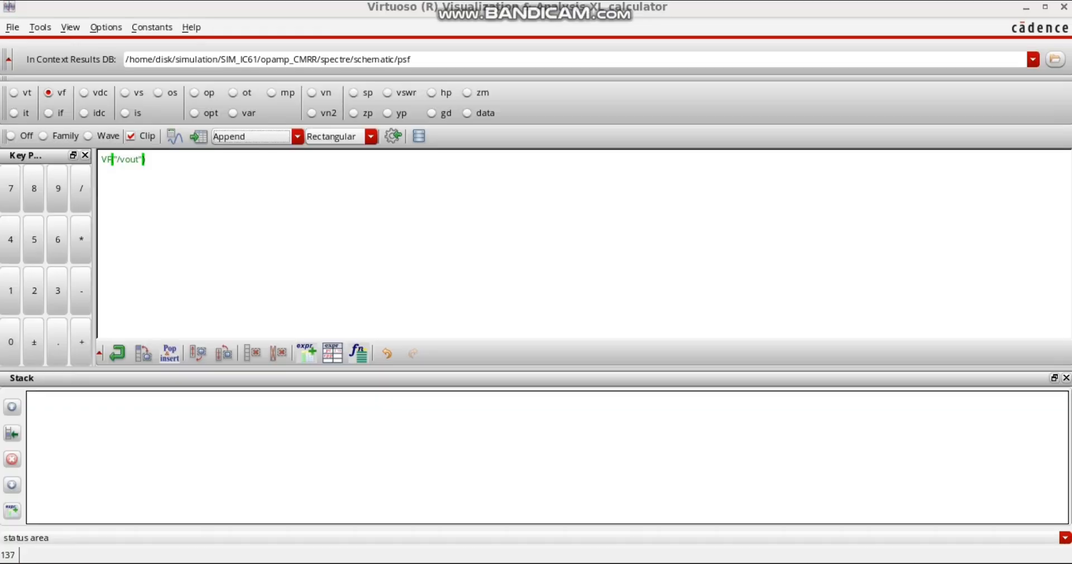
click(179, 181)
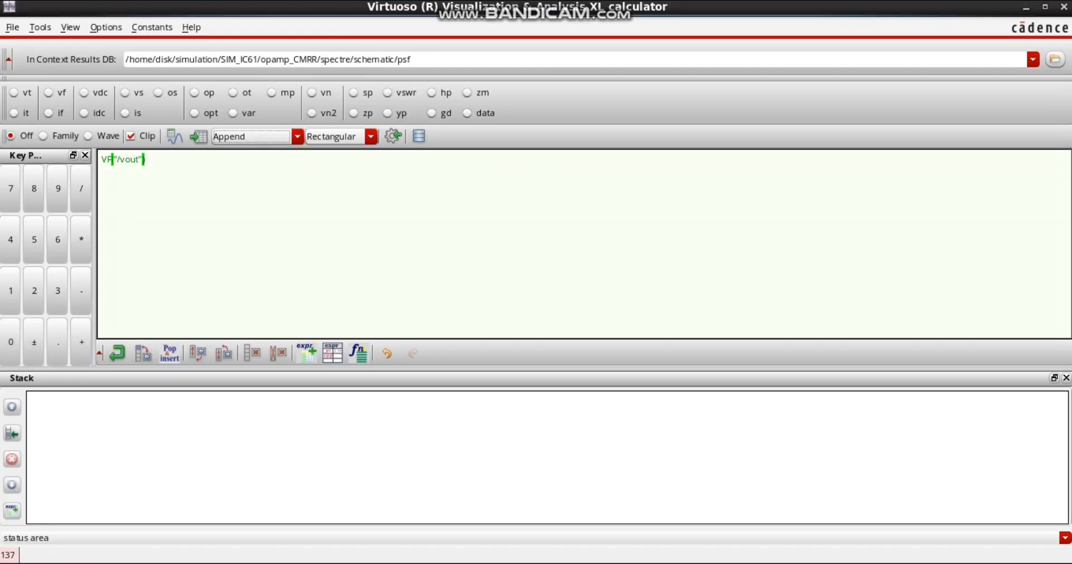
click(56, 95)
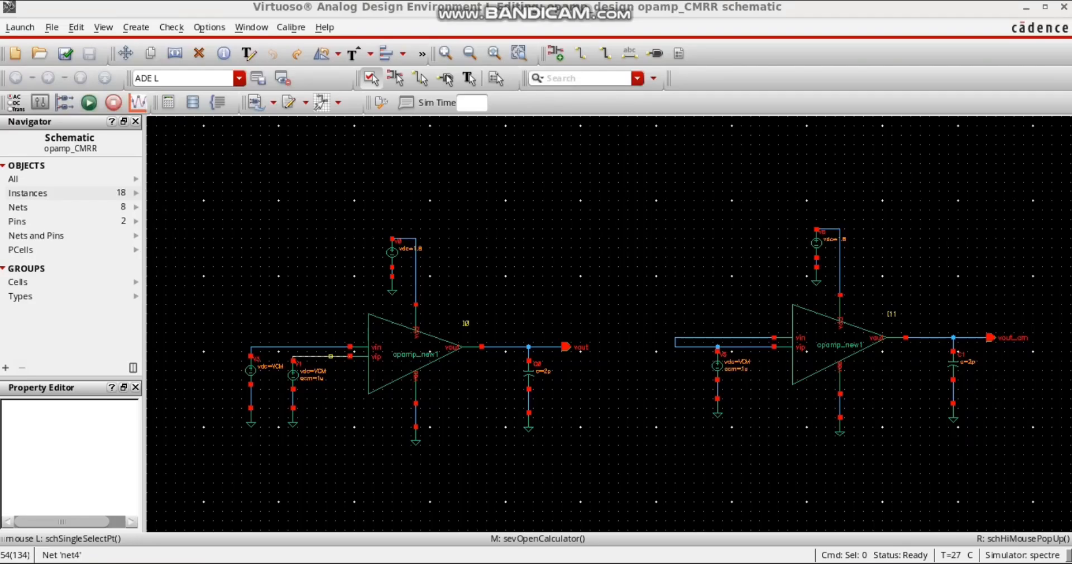
click(331, 355)
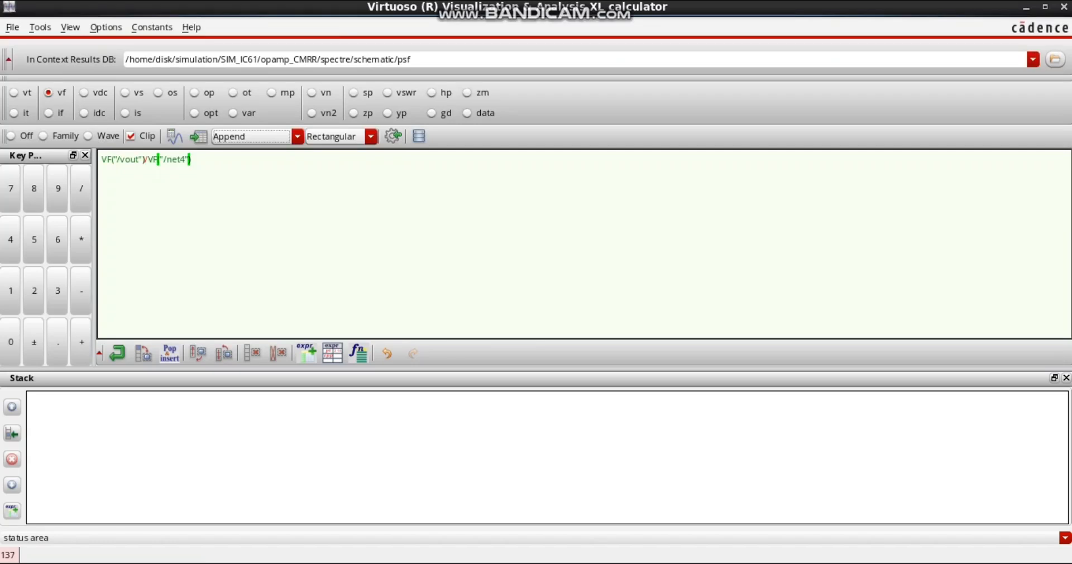
key(Return)
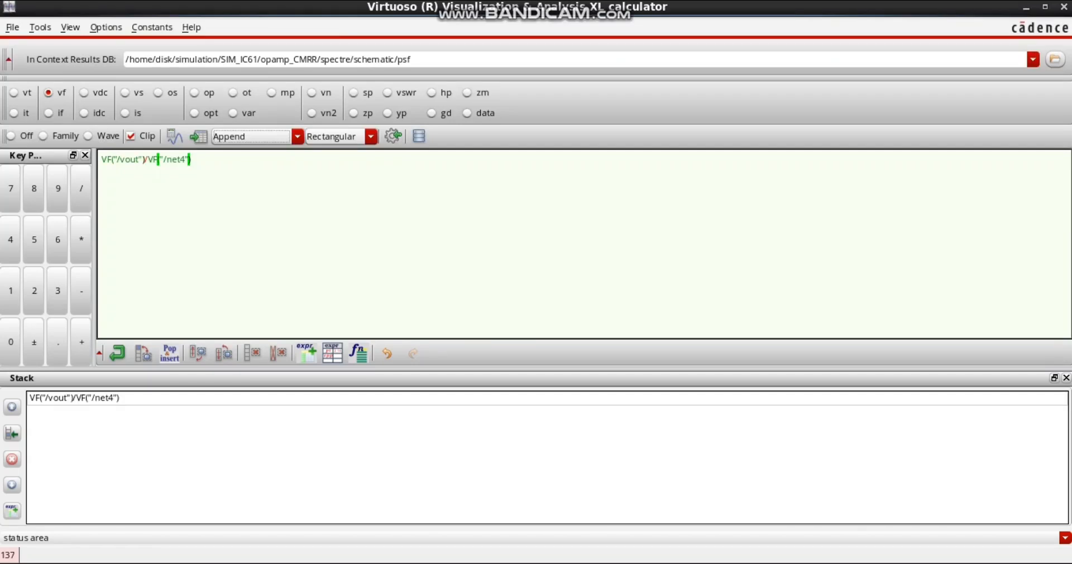
Step: Replace the buffer with the common-mode gain expression VF("/vout_cm")/VF("/net03") from the second circuit's output and input nets, and check its value table
key(ctrl+a)
key(BackSpace)
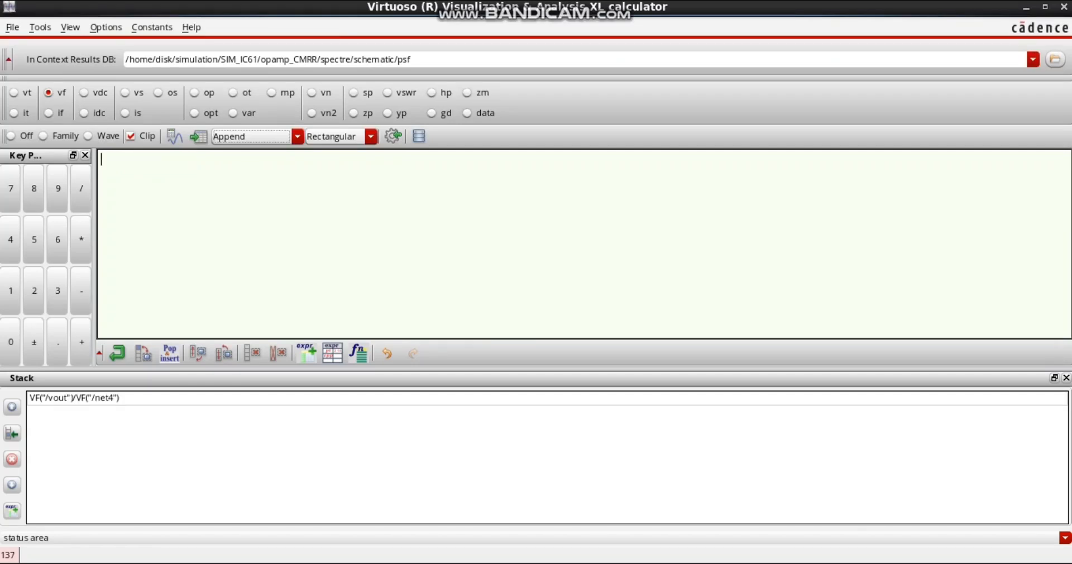
click(59, 93)
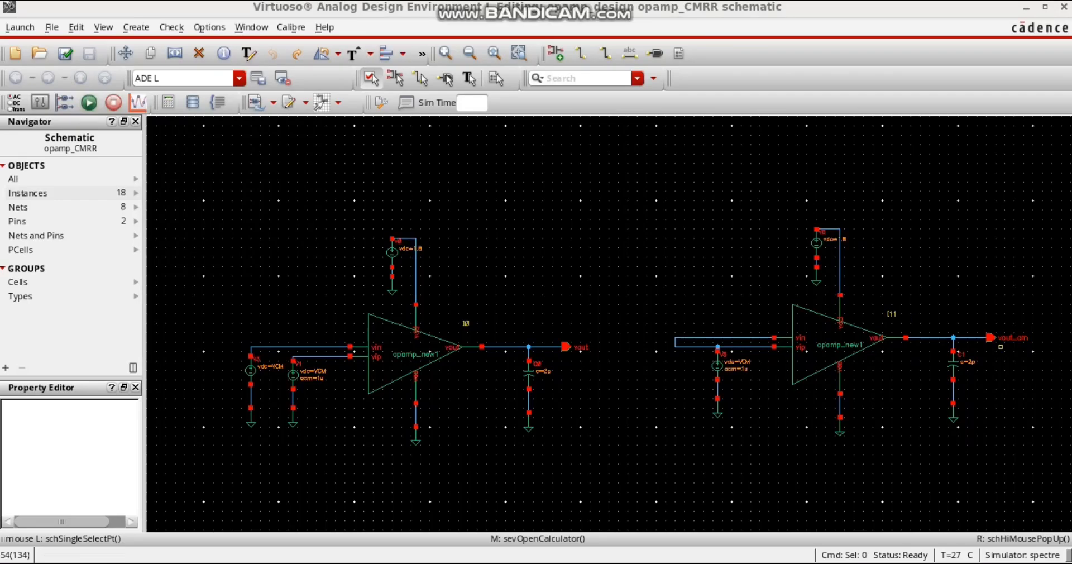
click(1001, 347)
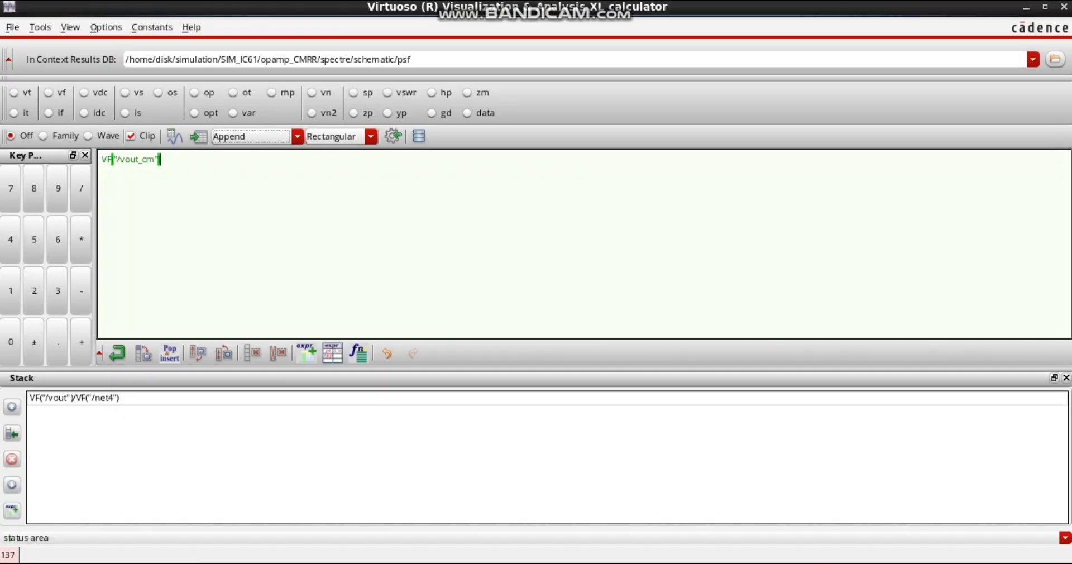
click(59, 93)
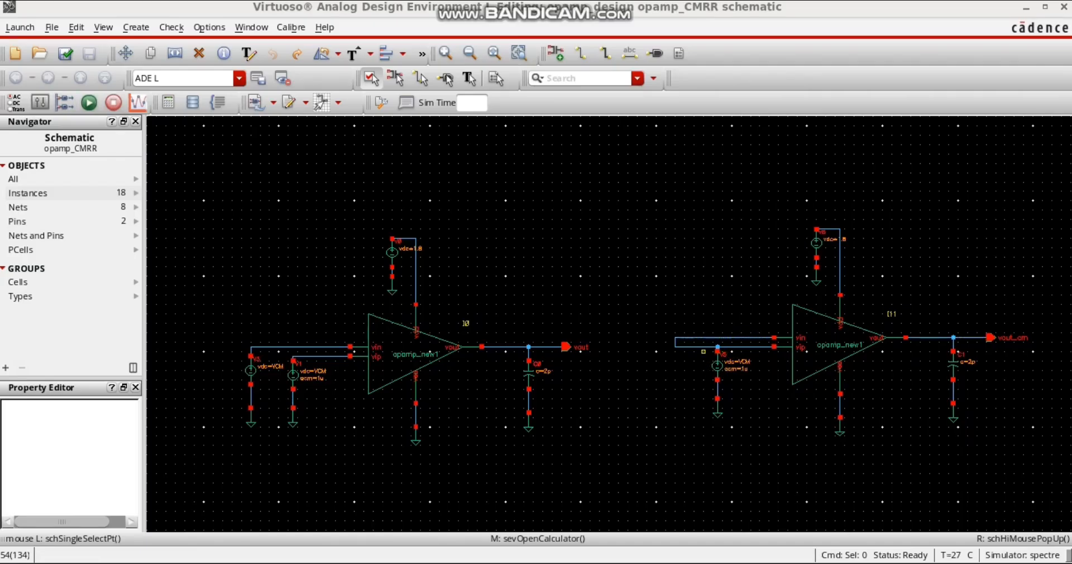
click(703, 349)
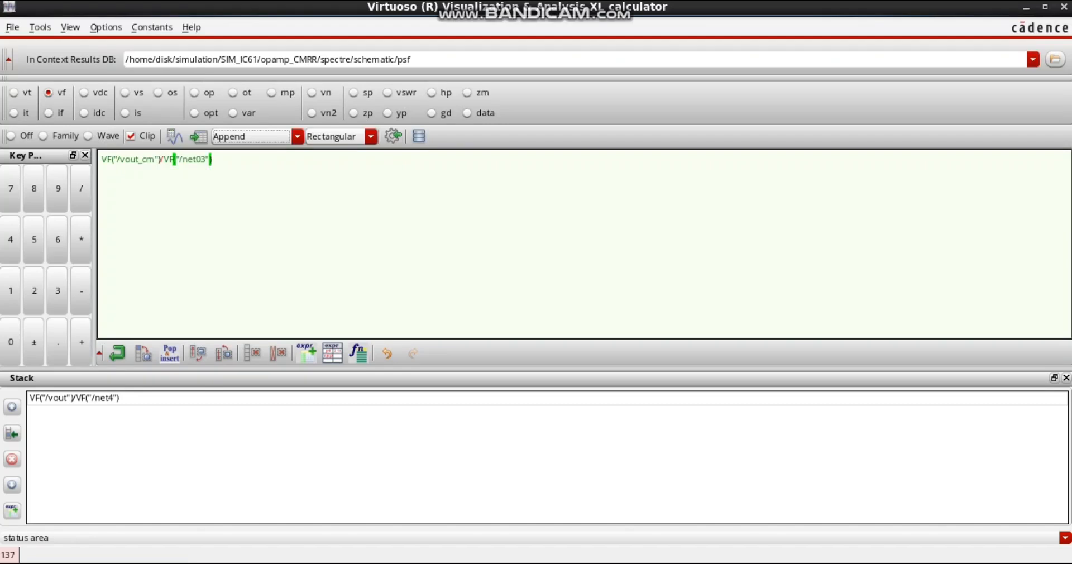
click(198, 136)
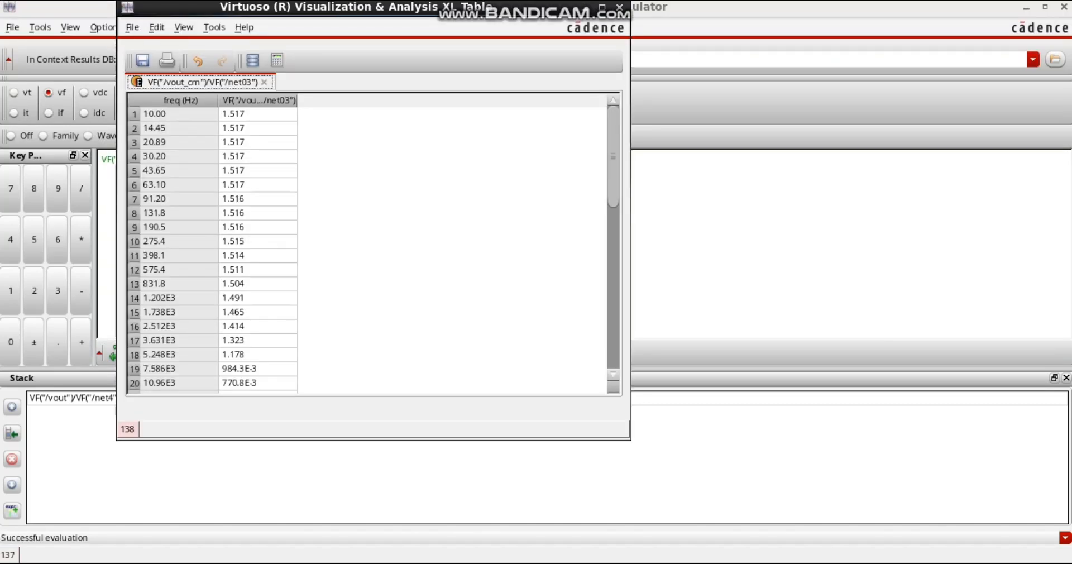
click(620, 6)
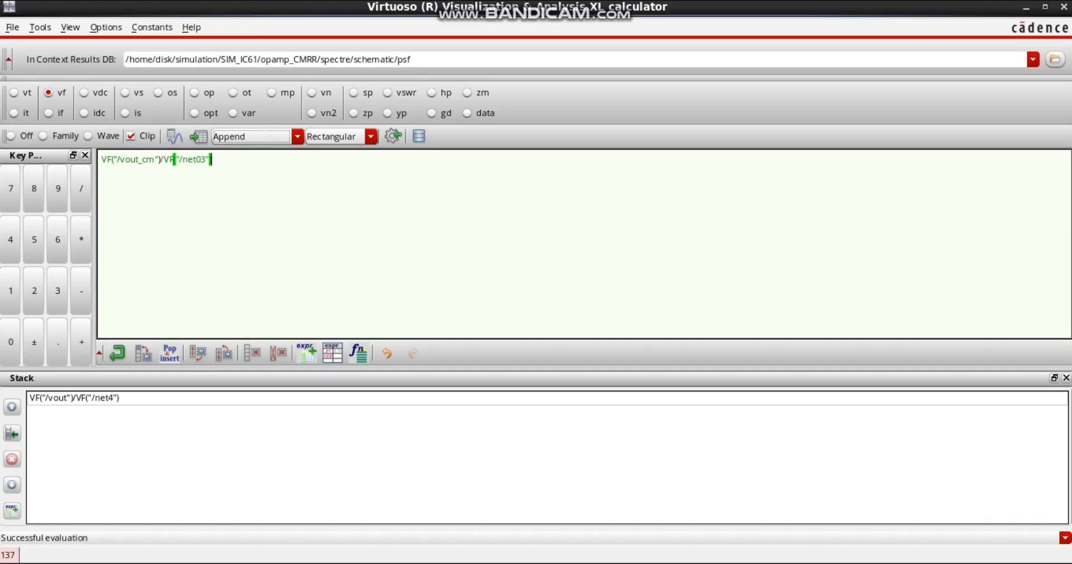
Step: Divide the stacked differential gain by the common-mode gain, apply dB20 to the ratio, and send the expression to the ADE outputs
click(81, 188)
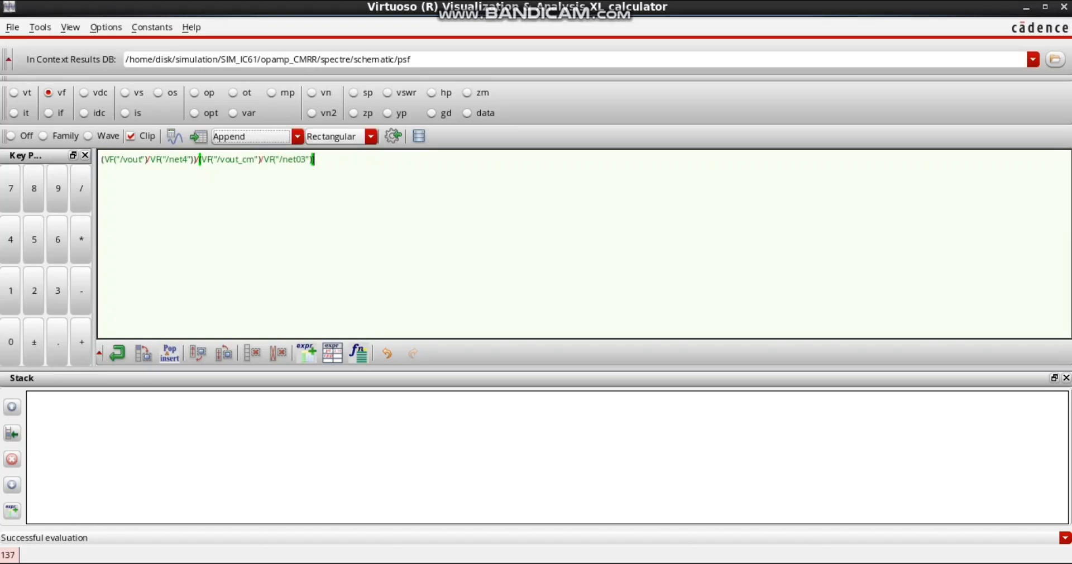
click(358, 352)
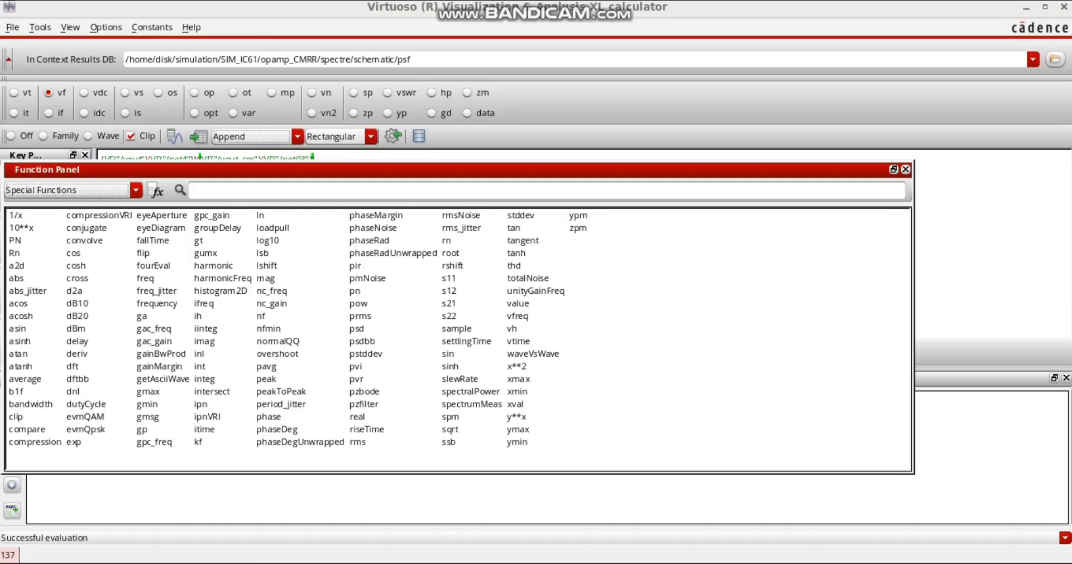
click(77, 316)
click(393, 136)
Step: Tabulate and plot the dB20 CMRR expression over frequency, and close the result windows
click(199, 136)
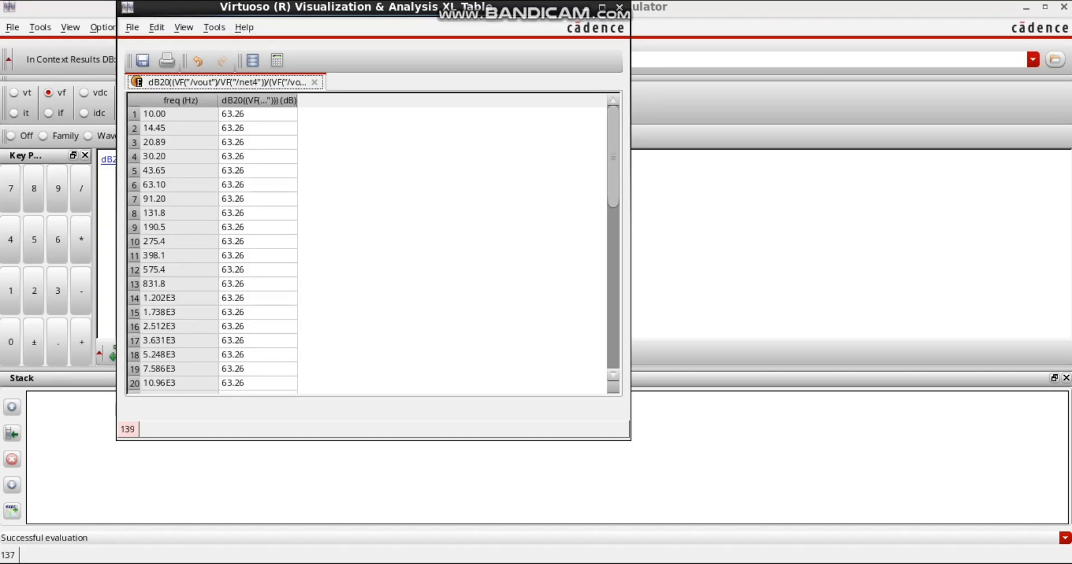
click(619, 7)
click(174, 136)
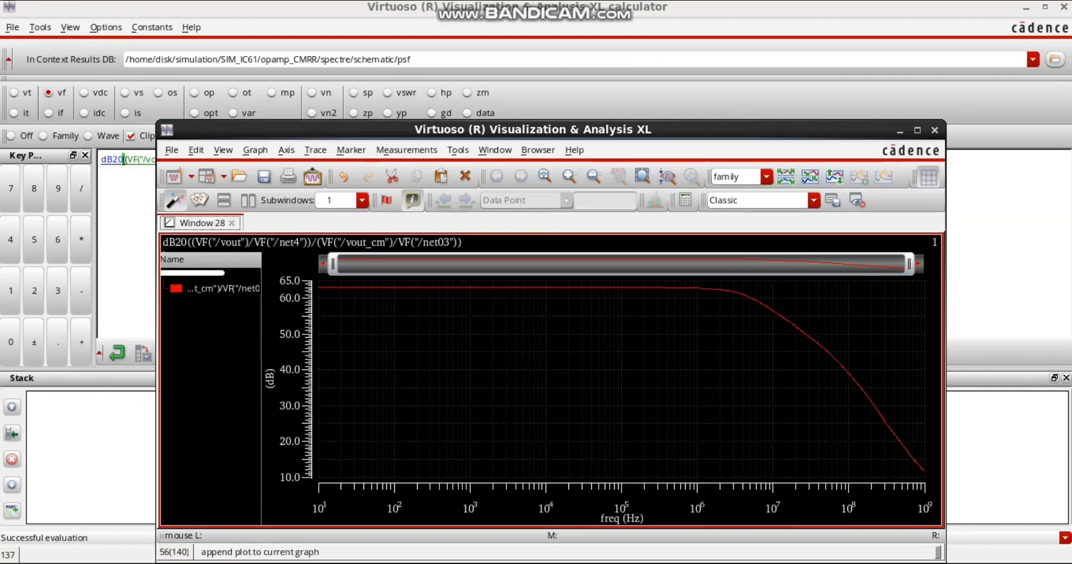
click(935, 129)
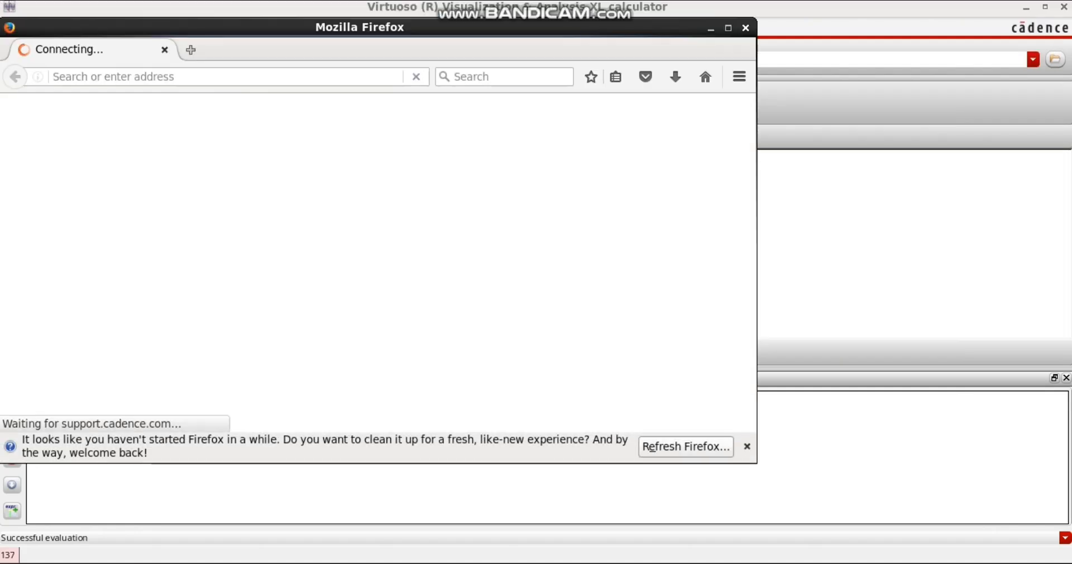
click(746, 27)
Step: Apply the value function to the dB20 CMRR expression, interpolated at 20, and check the result in a table
click(359, 352)
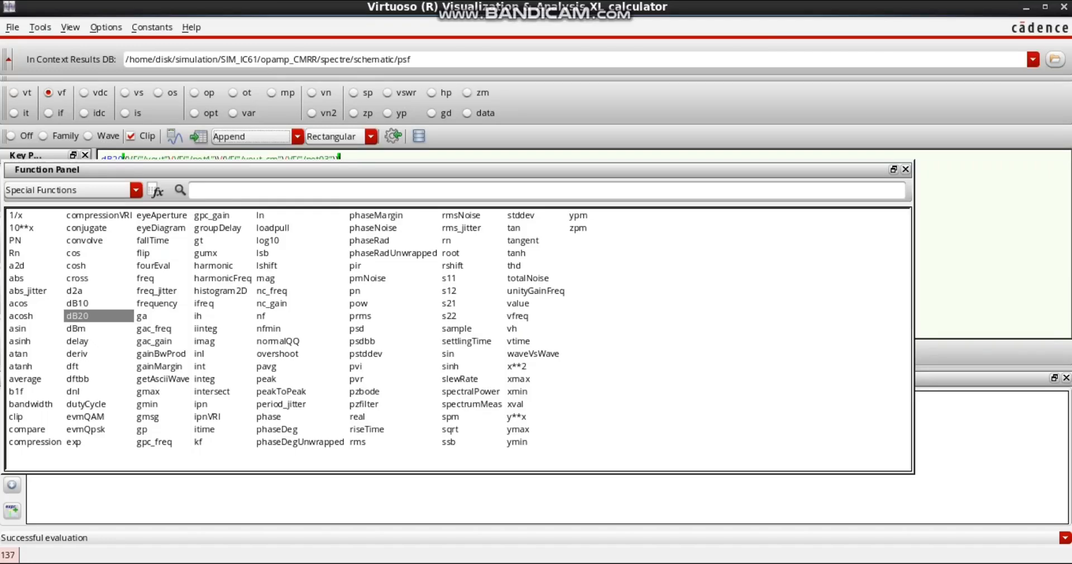
click(518, 303)
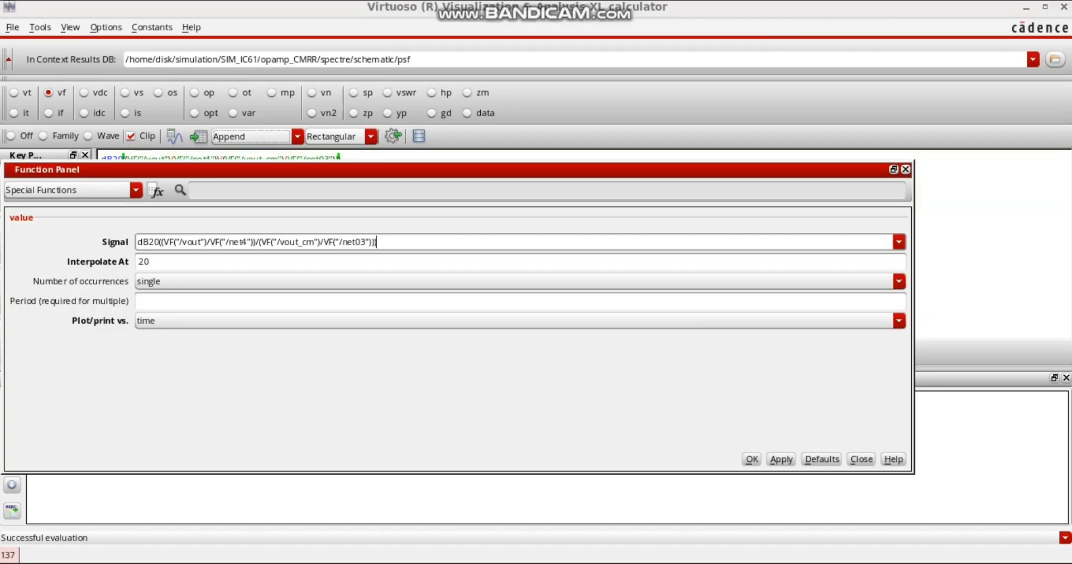
click(781, 459)
click(906, 169)
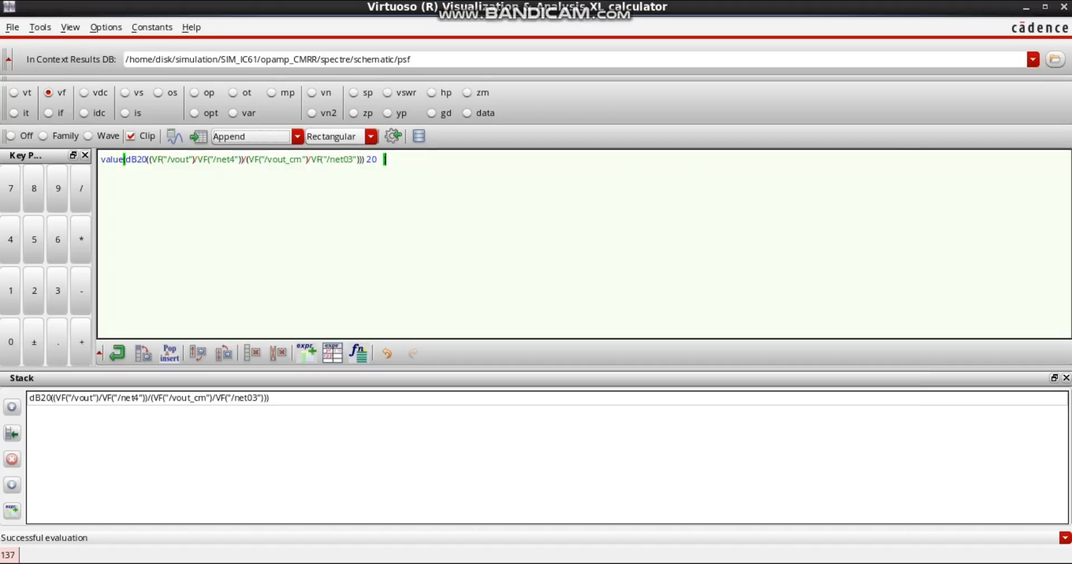
click(199, 136)
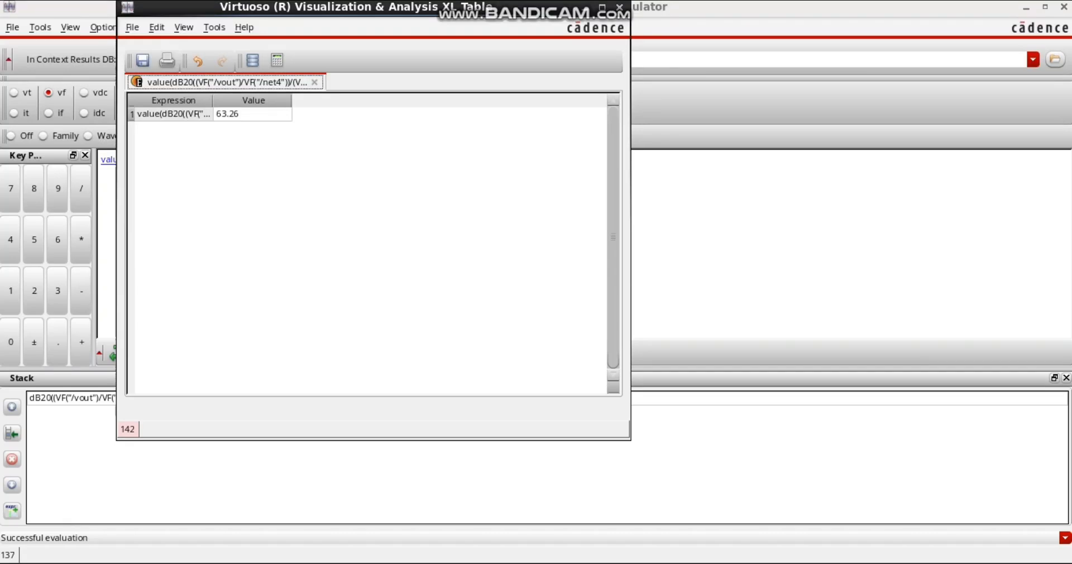
click(619, 7)
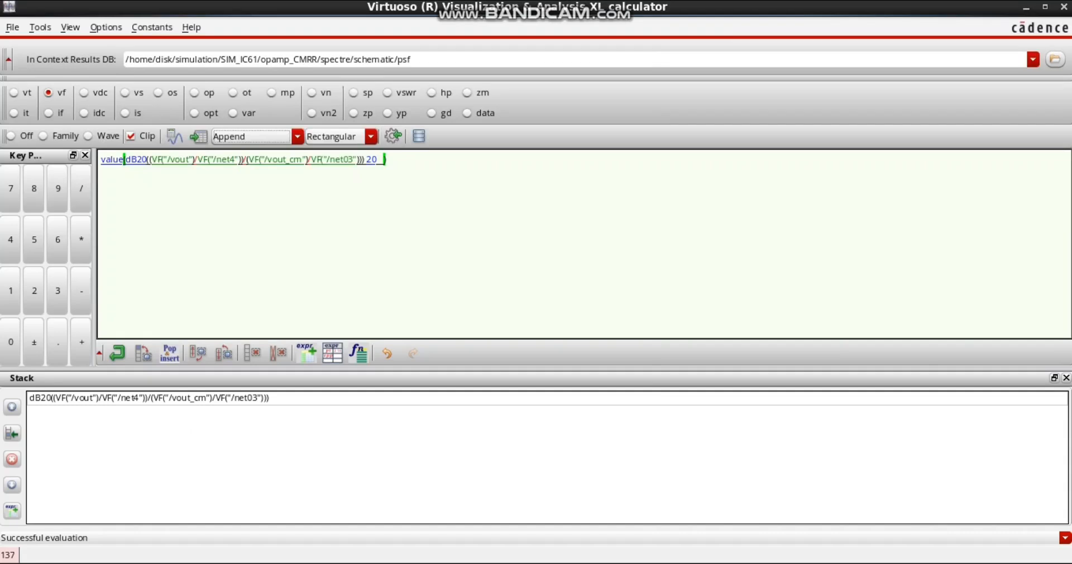
Step: Close the calculator and name the value(dB20(...)) output CMRR in the widened ADE L outputs list
key(ctrl+a)
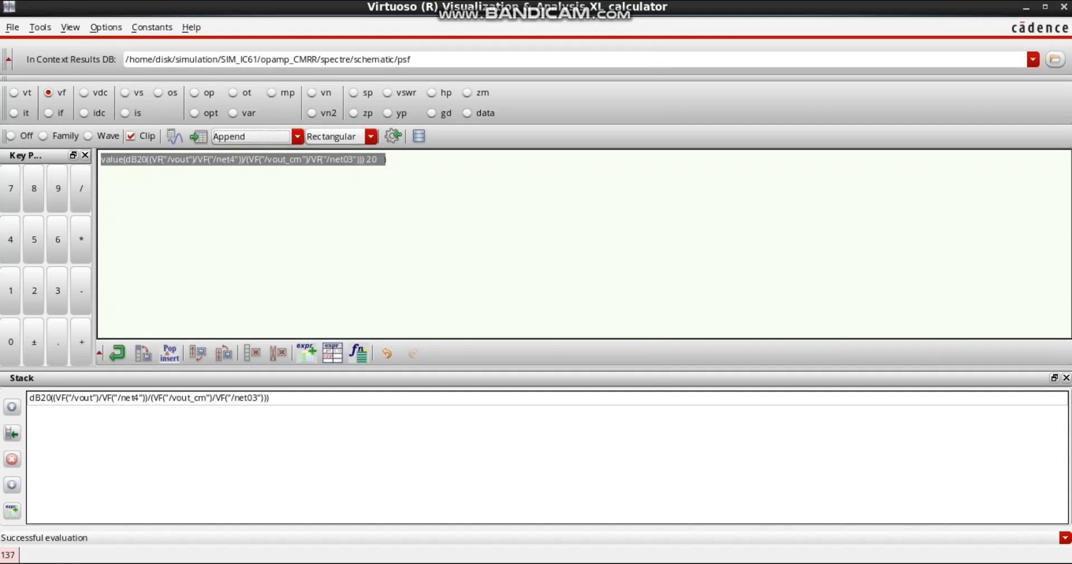
click(1064, 7)
key(alt+Tab)
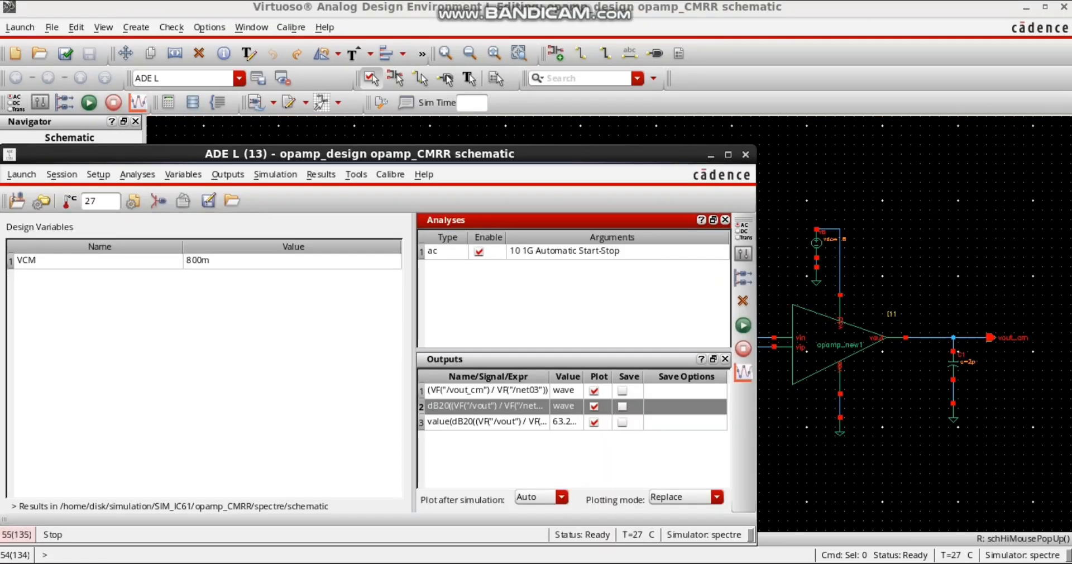
drag(415, 357, 183, 357)
click(469, 423)
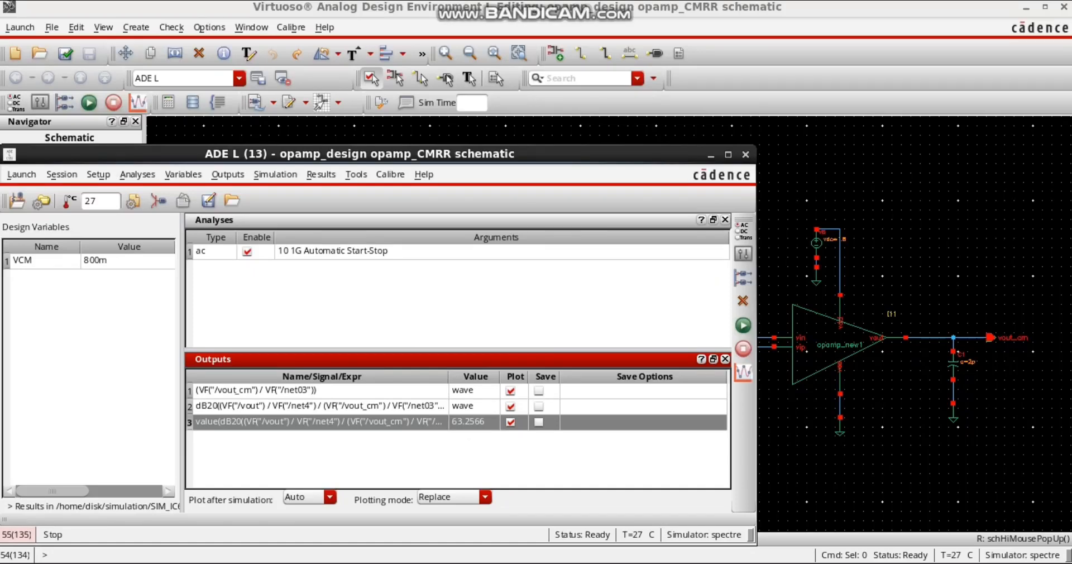
double_click(469, 423)
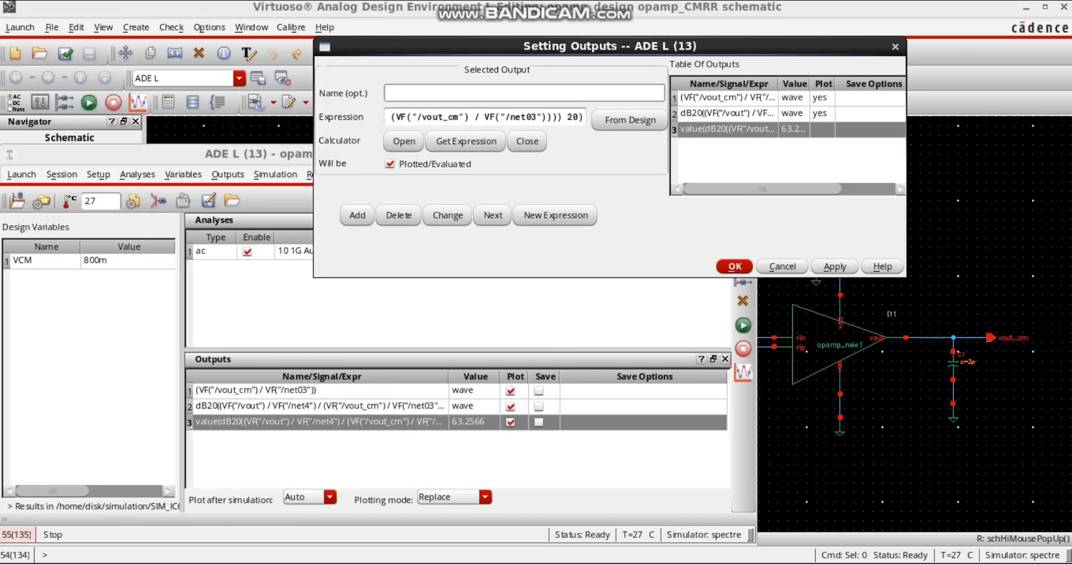
text(CMRR)
key(Return)
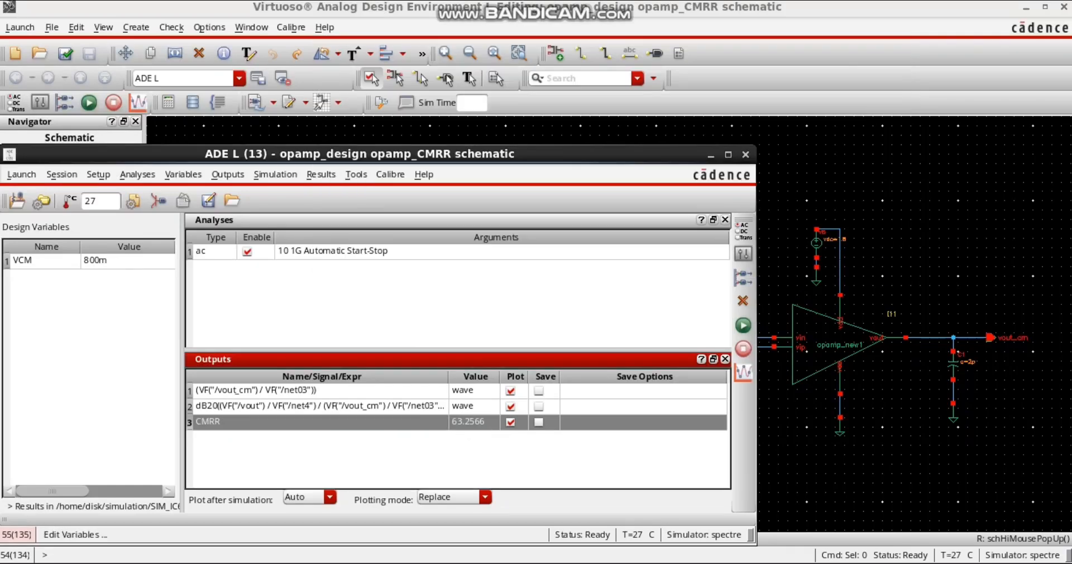
Step: Name the VF("/vout_cm") / VF("/net03") output CM Plot
click(313, 390)
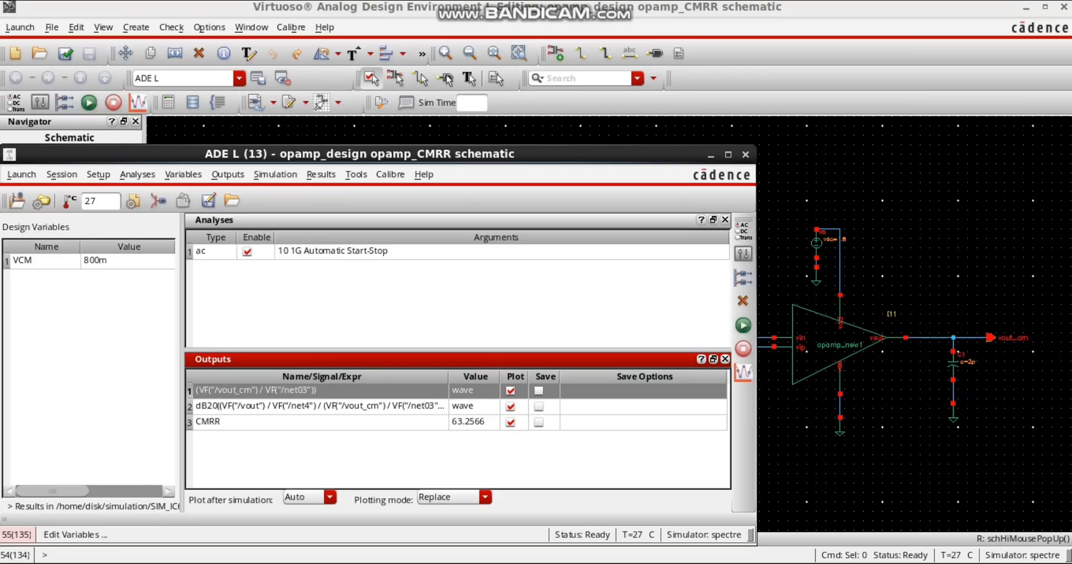
double_click(313, 390)
text(CM )
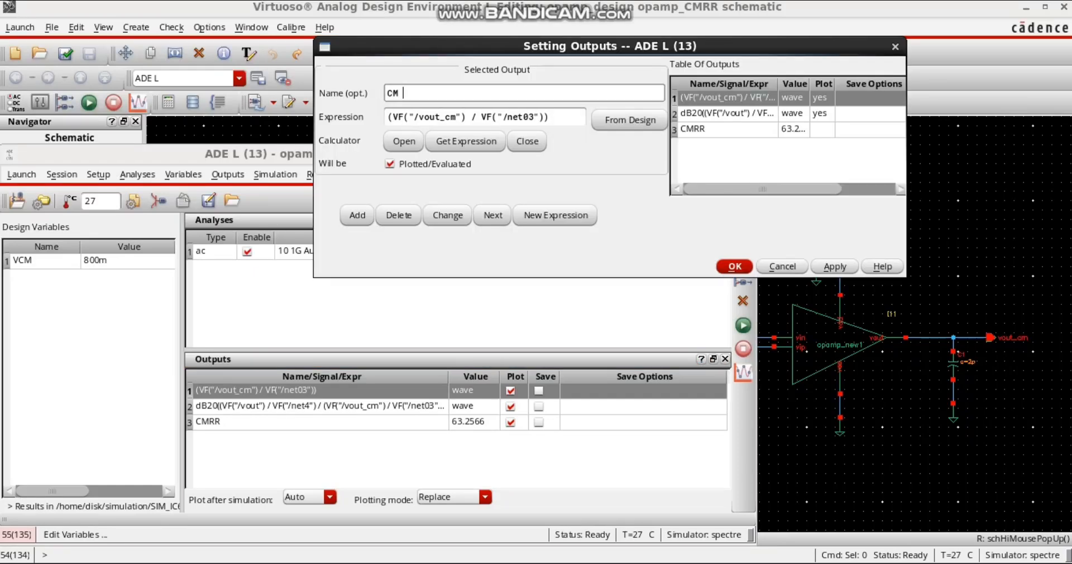
text(Plot)
key(Return)
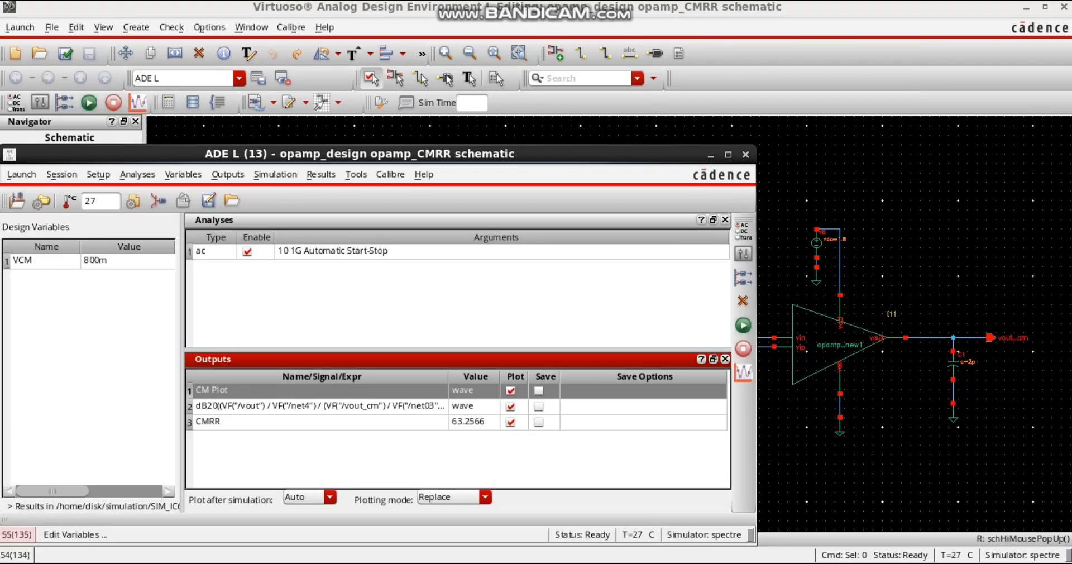
Step: Name the dB20 gain-ratio output CMRR plot and rerun the simulation
click(318, 406)
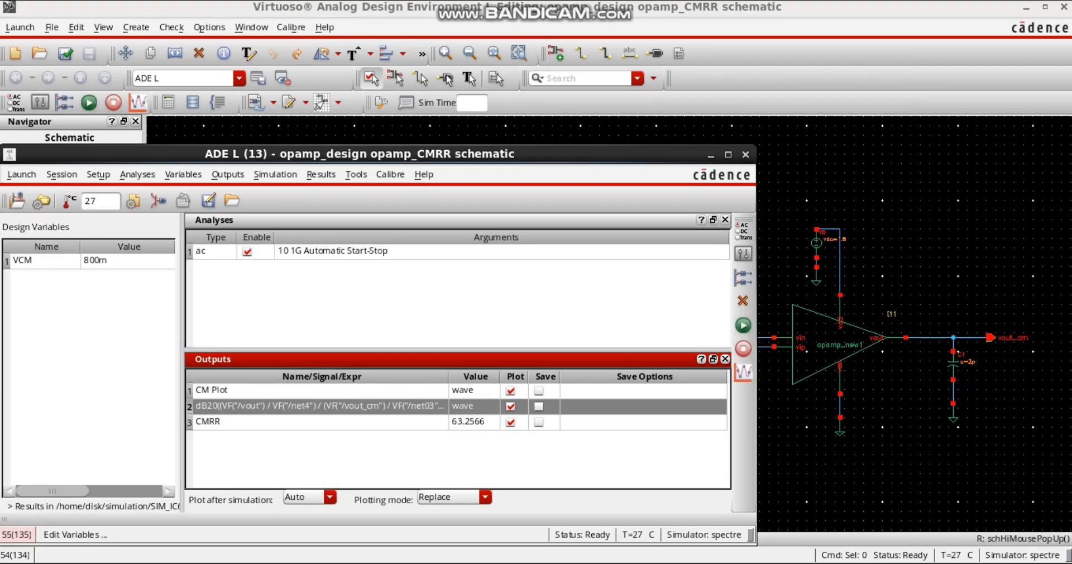
double_click(318, 406)
text(CM)
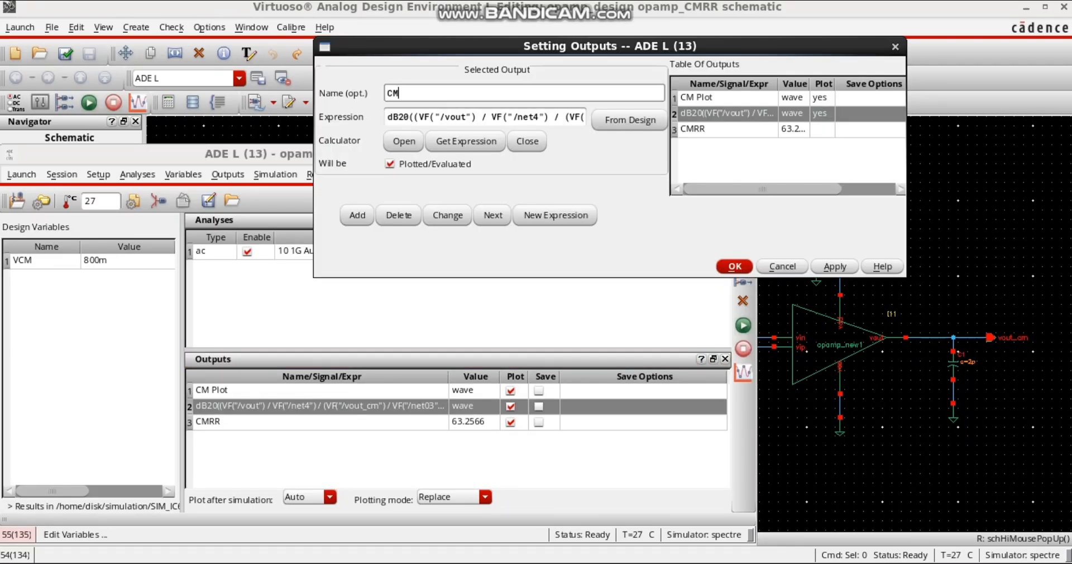
text(RR Plot)
key(Return)
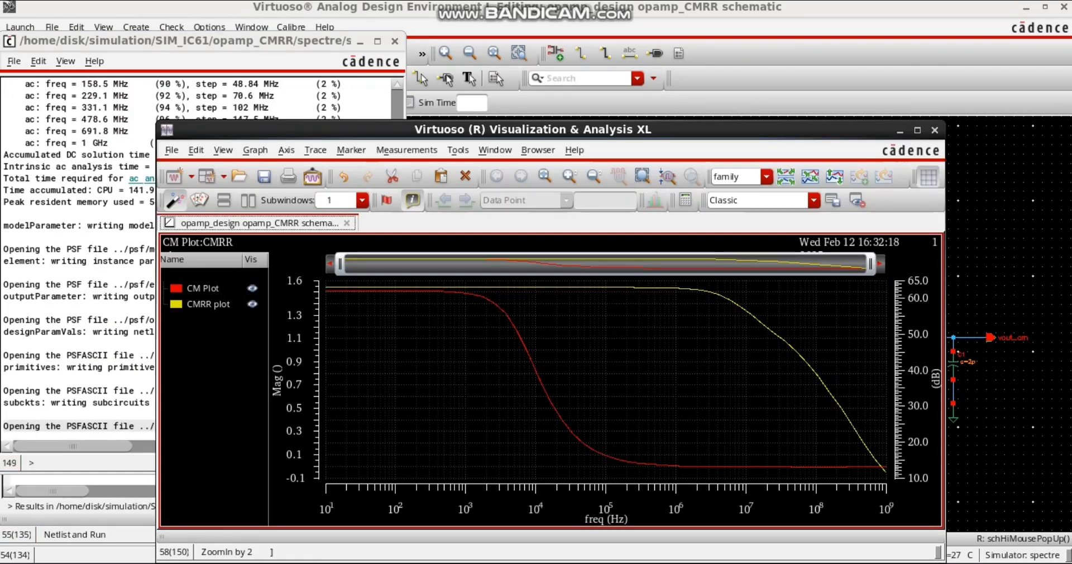
Step: Examine the common-mode gain and CMRR curves in separate strips of a maximized graph, and close the graph and the output log
double_click(553, 130)
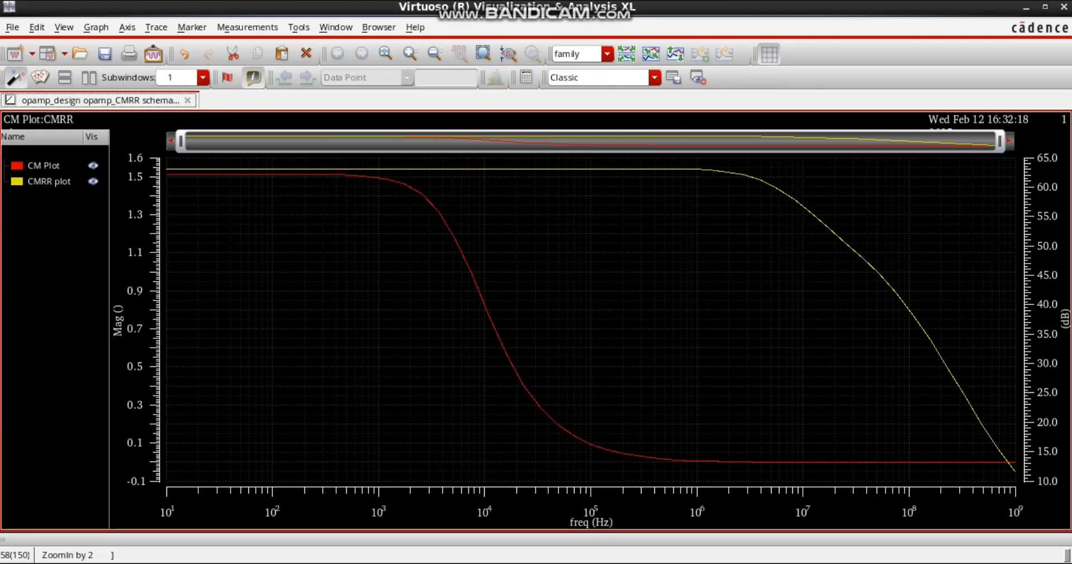
click(627, 54)
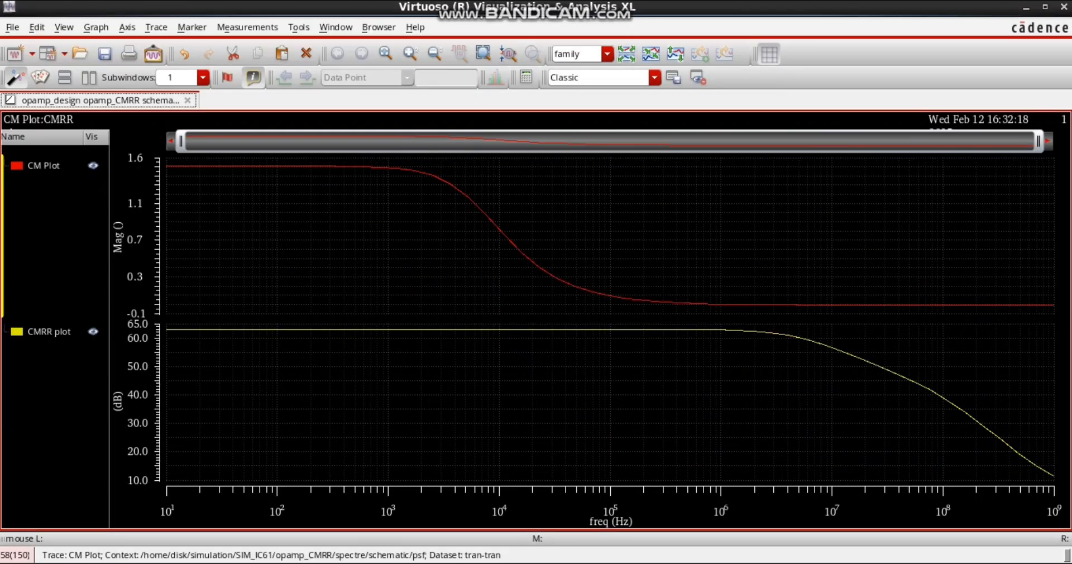
mouse_move(239, 330)
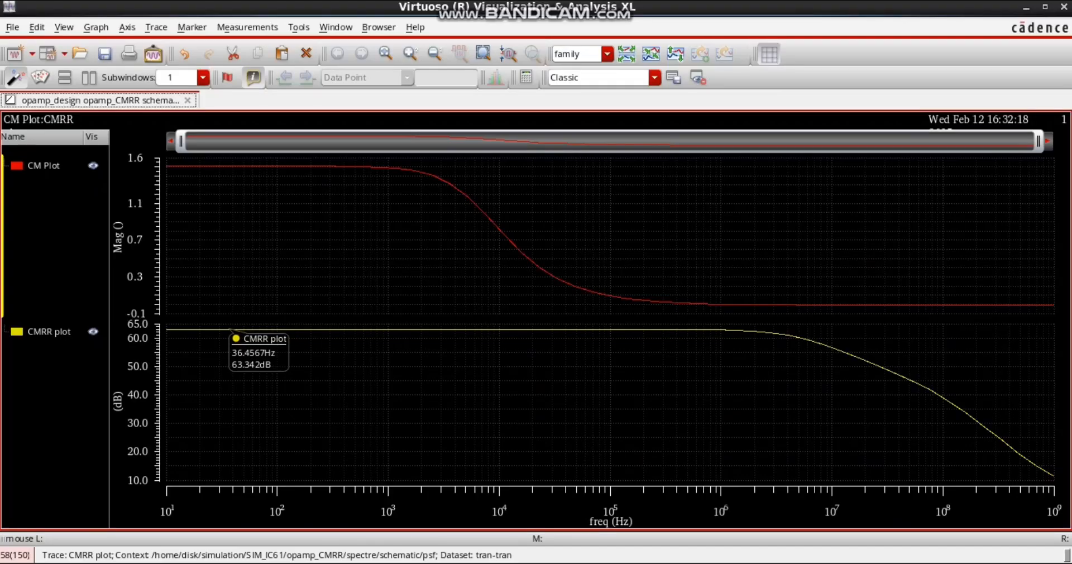
right_drag(933, 201, 939, 206)
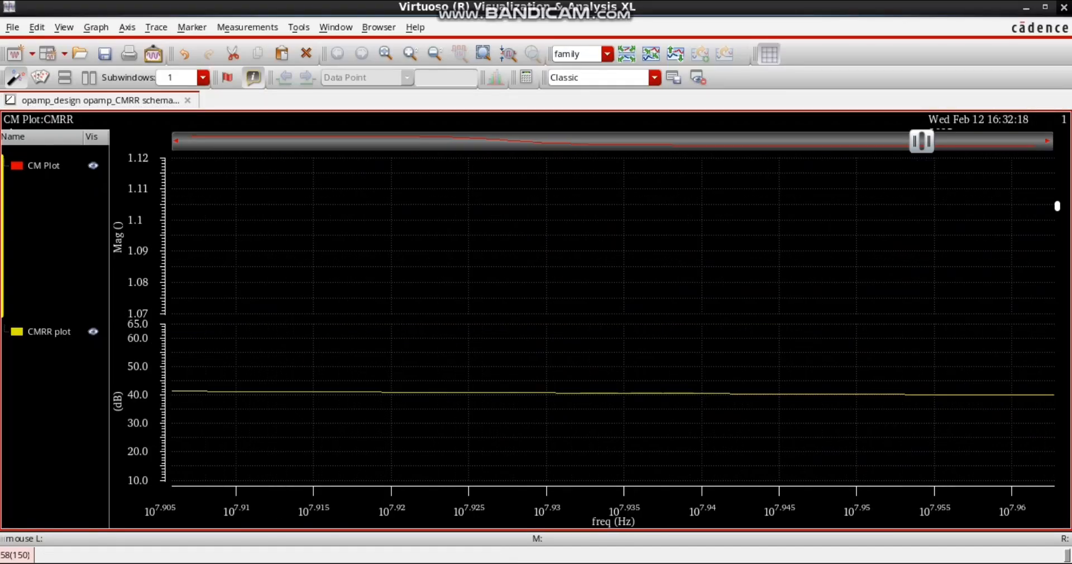
click(1063, 7)
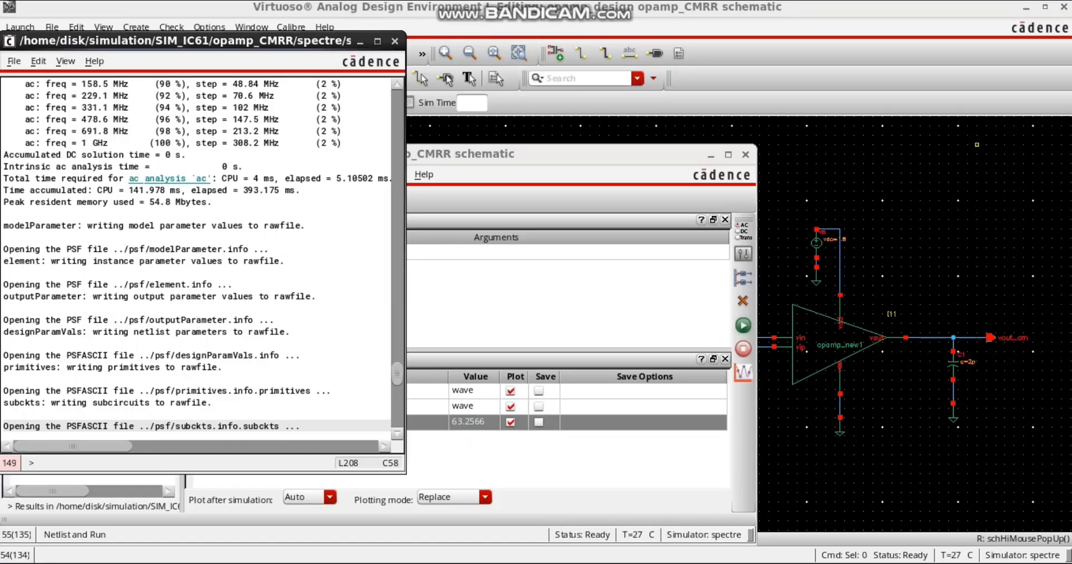
click(395, 41)
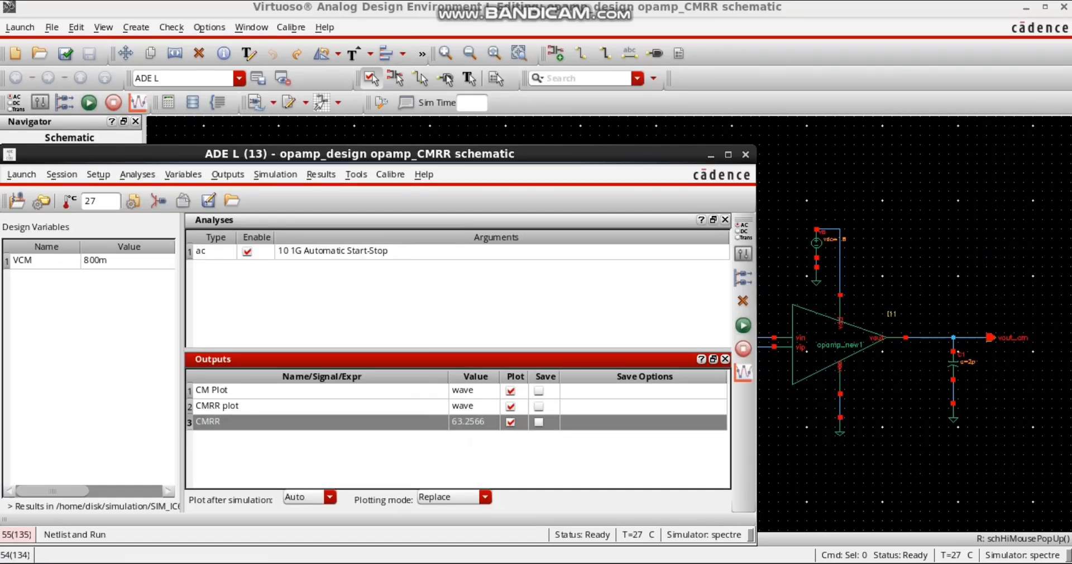